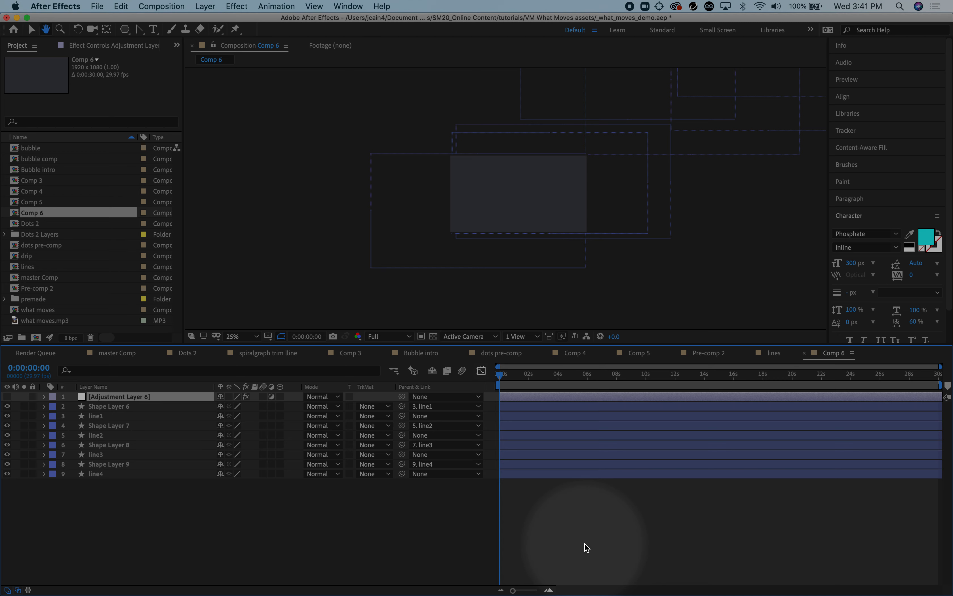
# Turn on the visibility of Adjustment Layer 6 in Comp 6 and expand its list of effects
pyautogui.press('space')
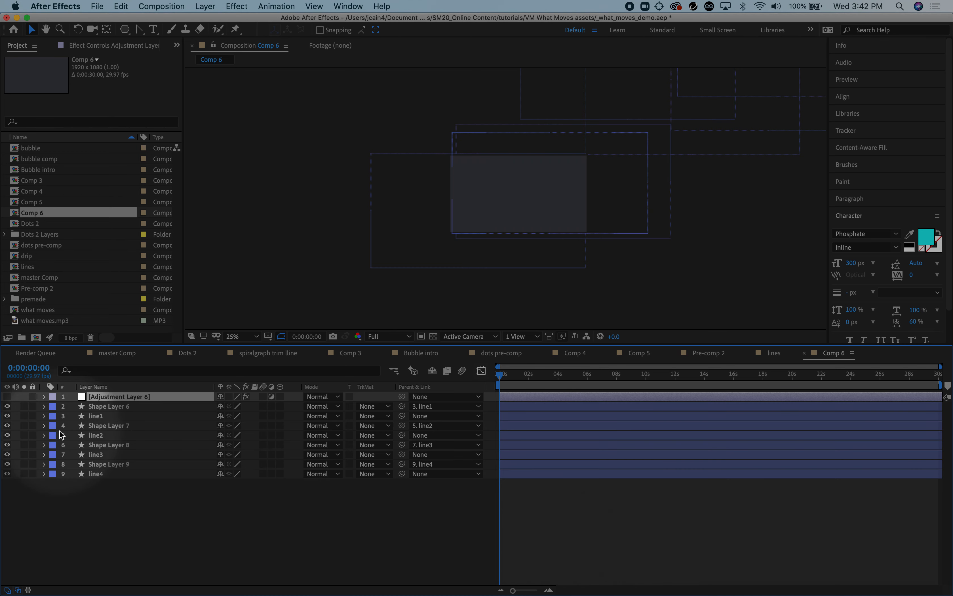
pyautogui.click(8, 397)
pyautogui.click(44, 397)
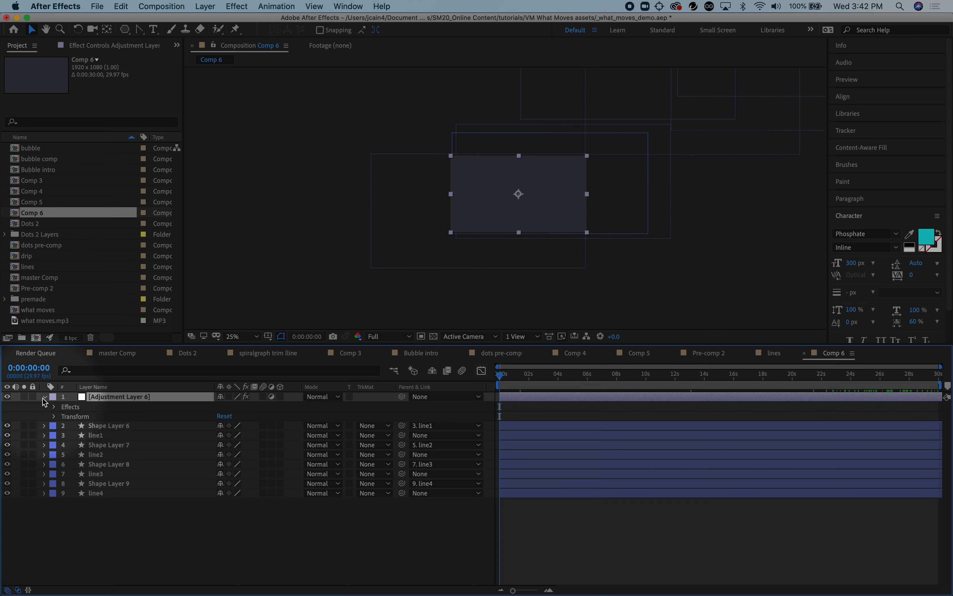
pyautogui.click(53, 407)
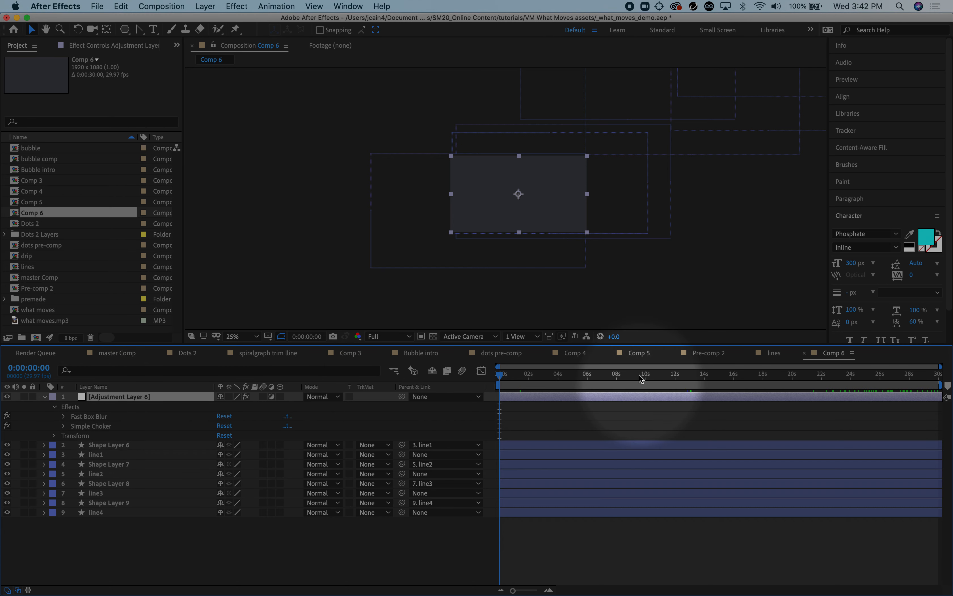
# Compare the yellow lines at 0:00:09:16 with the adjustment layer's Simple Choker effect switched off and back on
pyautogui.click(639, 375)
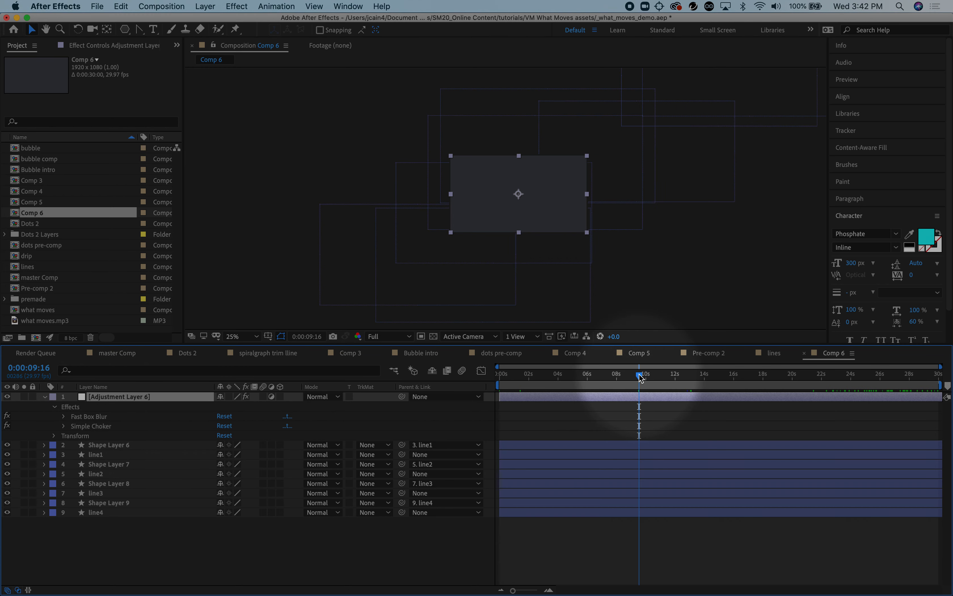
pyautogui.click(7, 426)
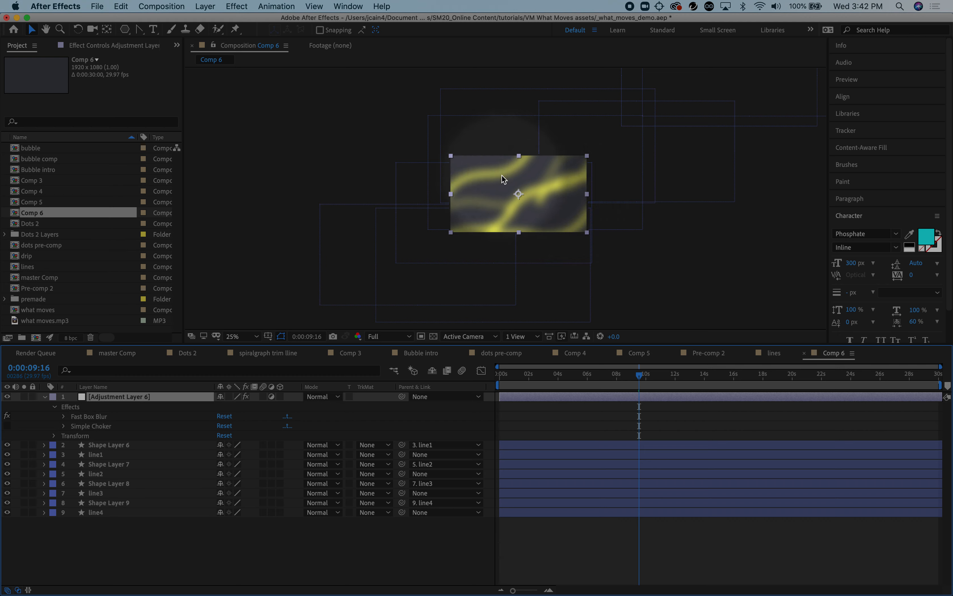
pyautogui.click(6, 426)
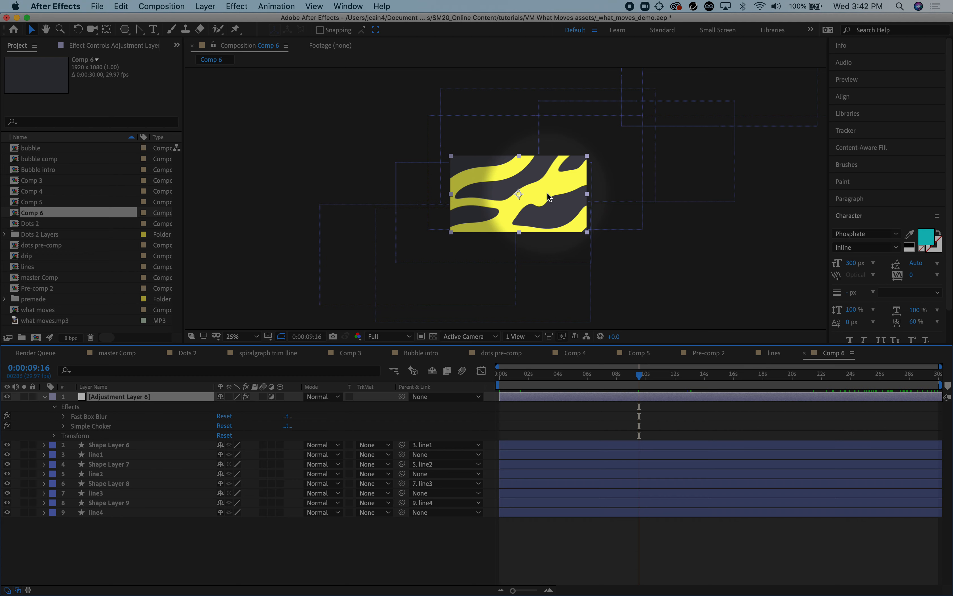
# Preview the Comp 6 animation from the start and collapse Adjustment Layer 6
pyautogui.moveTo(639, 376); pyautogui.dragTo(458, 383)
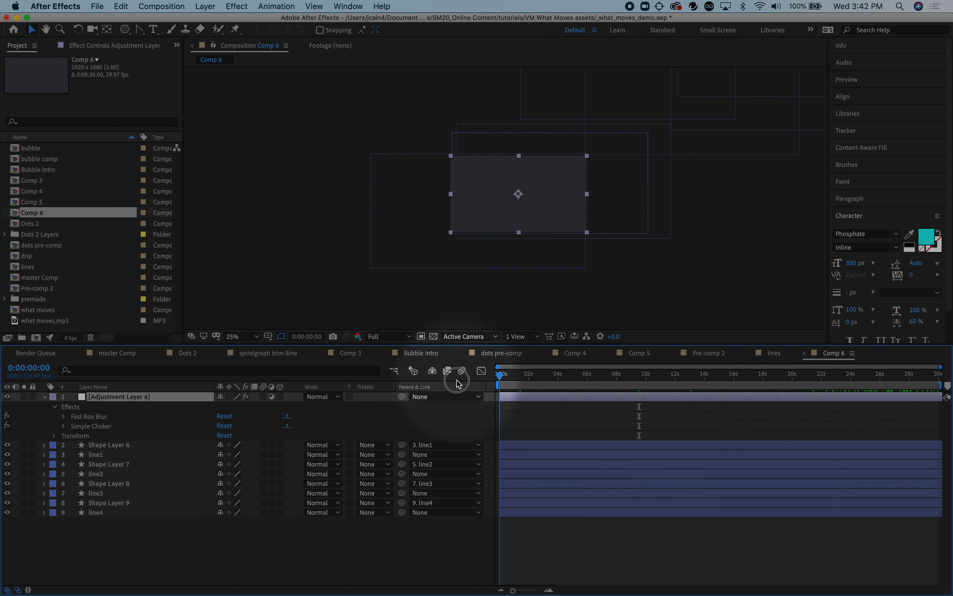
pyautogui.press('space')
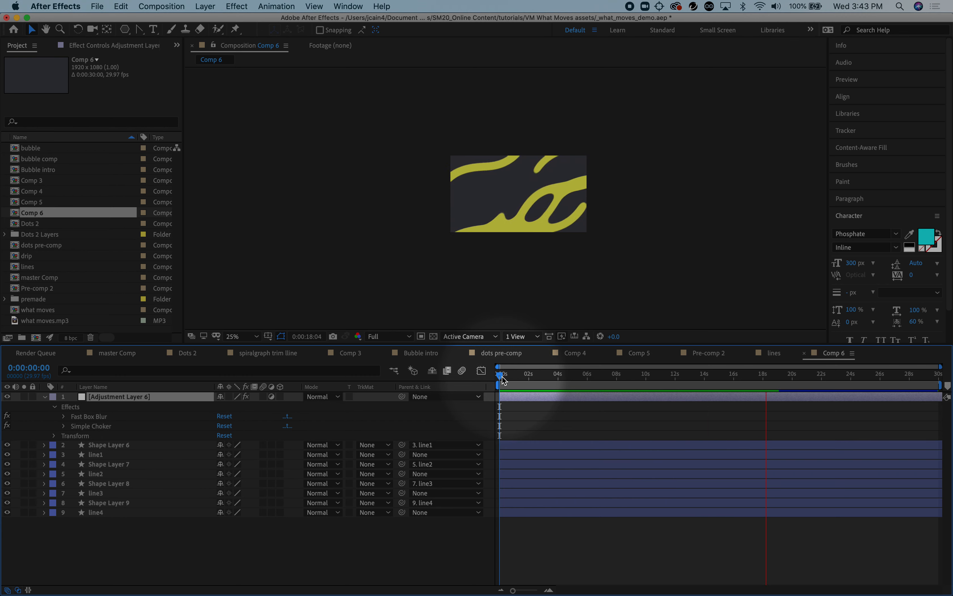
pyautogui.press('space')
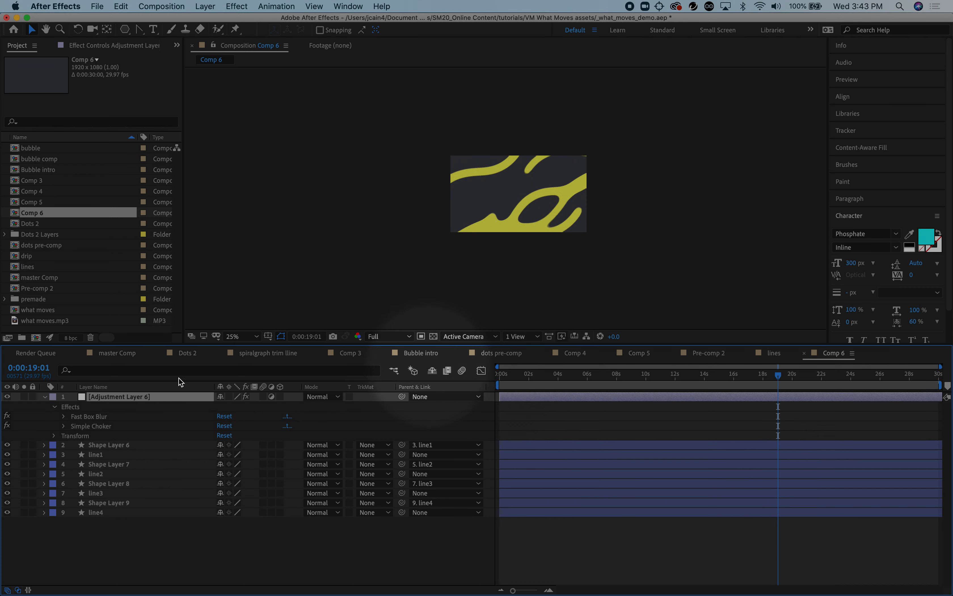
pyautogui.click(46, 398)
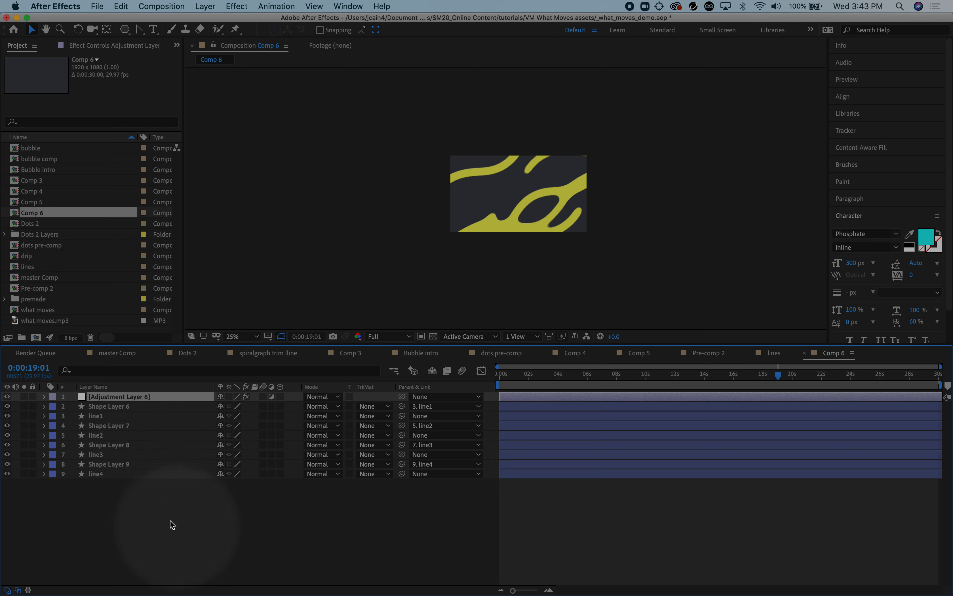
# Preview more of the animation with all layers from line4 up to Adjustment Layer 6 selected, and clear the selection
pyautogui.click(146, 474)
pyautogui.press('space')
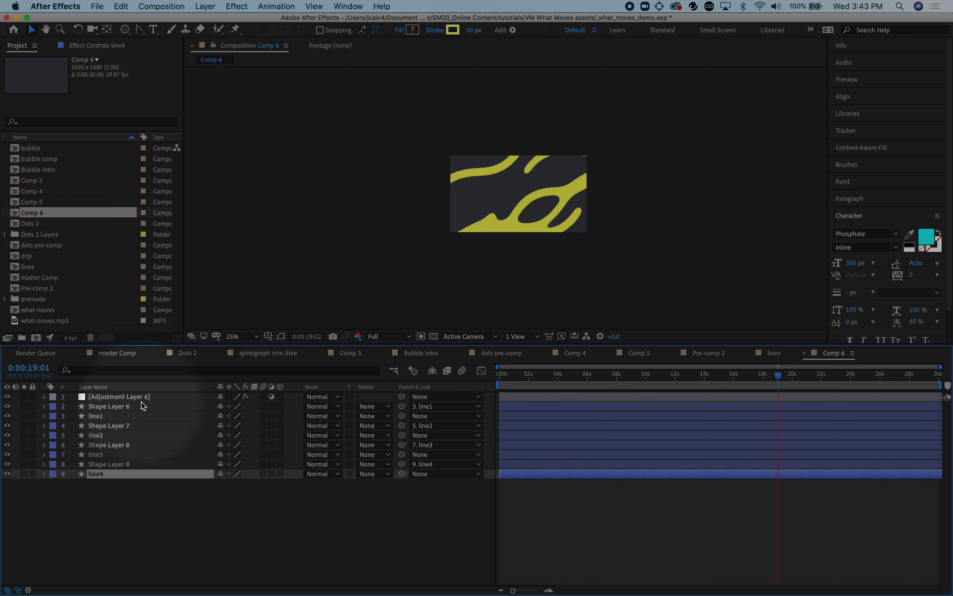
pyautogui.keyDown('shift'); pyautogui.click(141, 395); pyautogui.keyUp('shift')
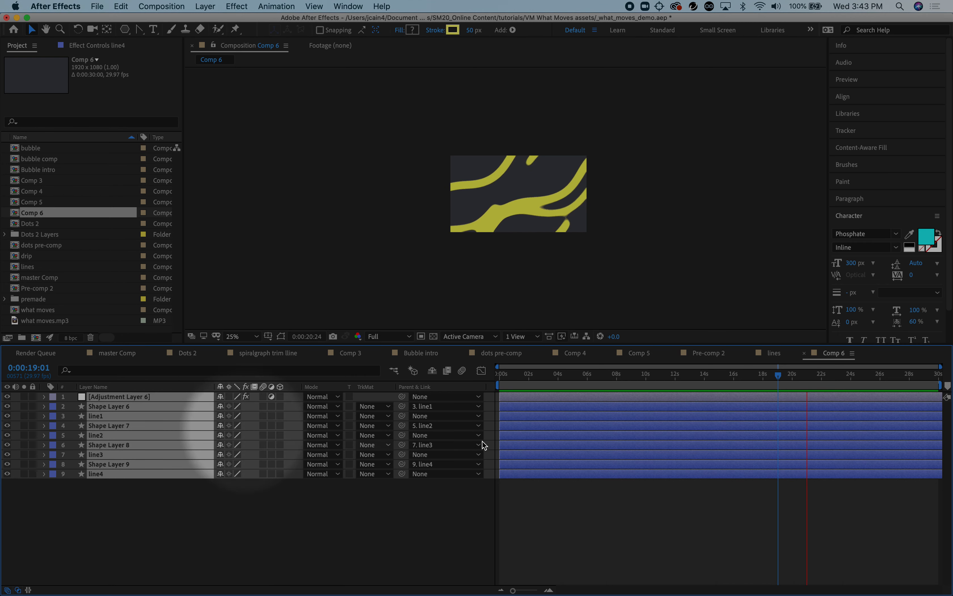
pyautogui.press('space')
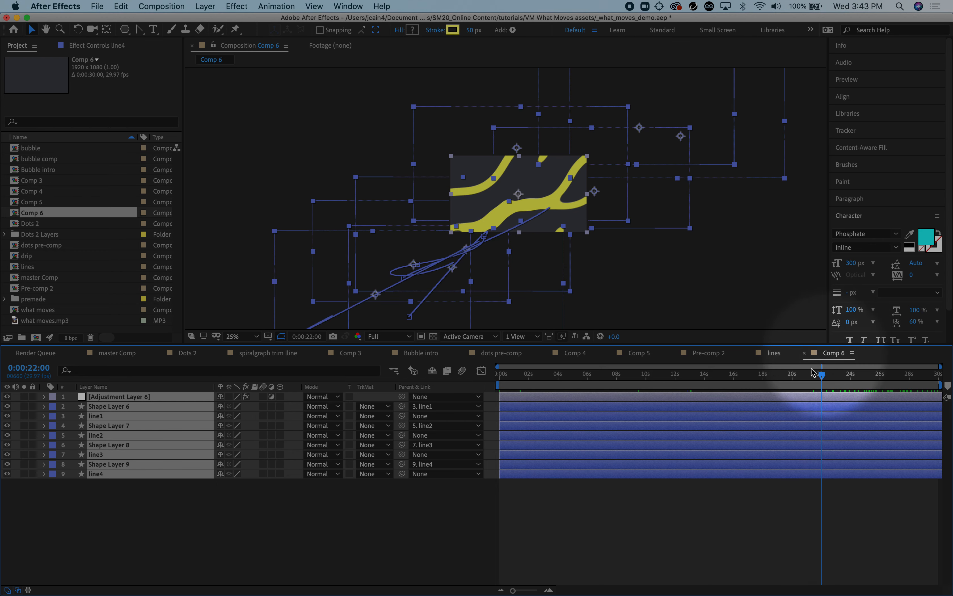
pyautogui.click(378, 536)
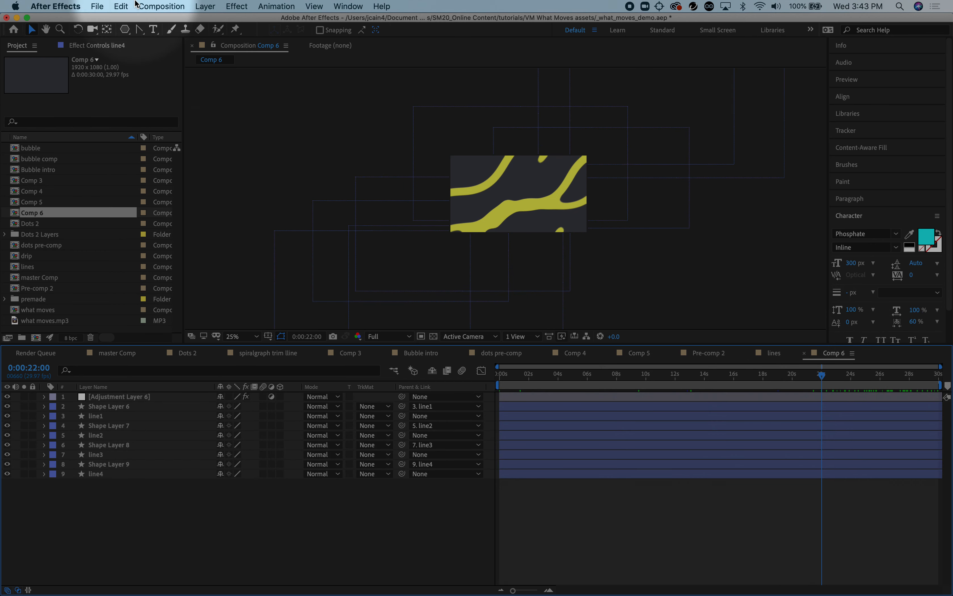
# Create a new composition named "lines composite" with the HDTV 1080 29.97 preset and a 0:00:30:00 duration
pyautogui.click(162, 6)
pyautogui.click(161, 20)
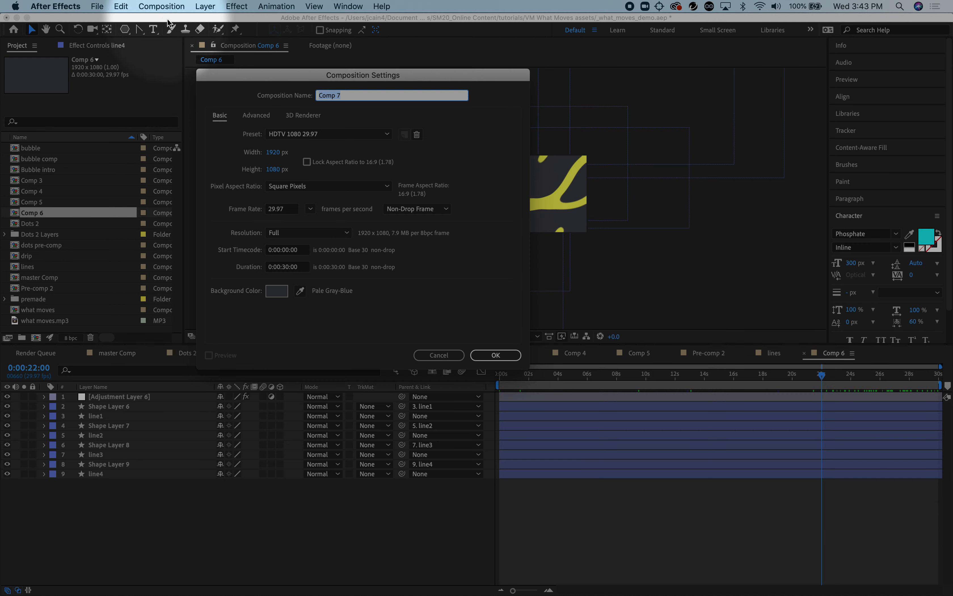
pyautogui.write('lines c')
pyautogui.press('Return')
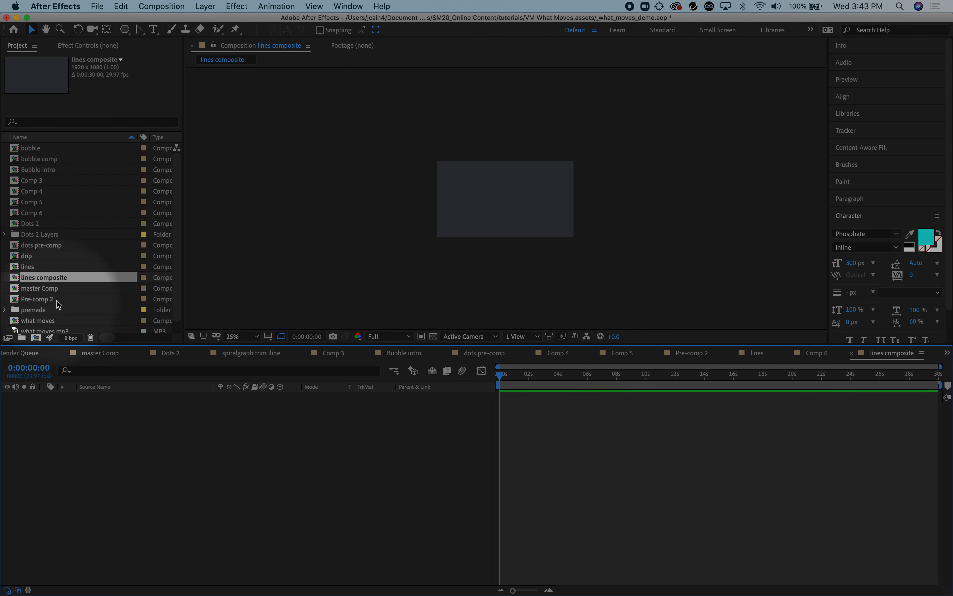
# Add Comp 6 three times as layers in the lines composite and go to 0:00:01:12 in the timeline
pyautogui.click(16, 213)
pyautogui.moveTo(15, 213); pyautogui.dragTo(37, 413)
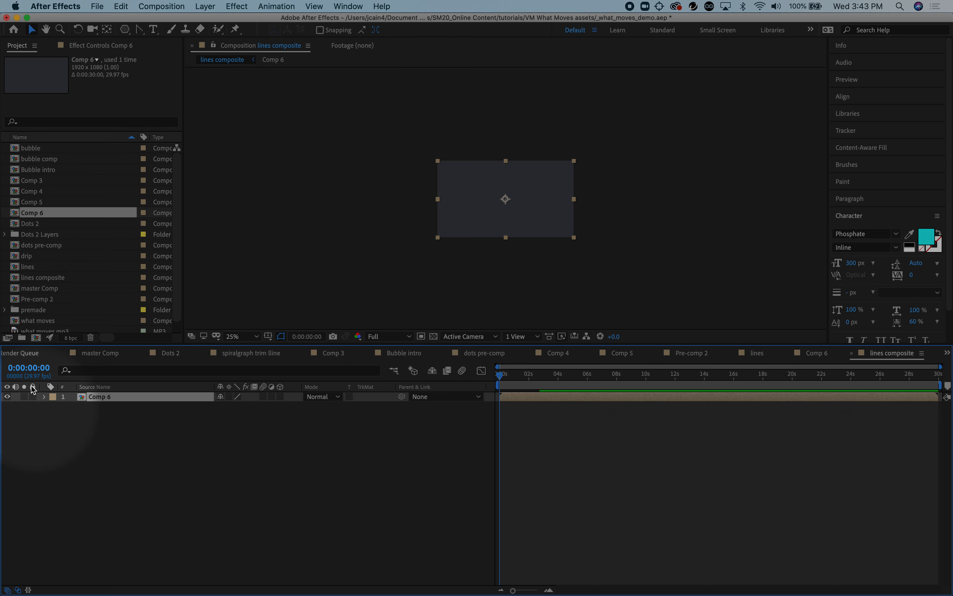
pyautogui.moveTo(15, 213); pyautogui.dragTo(47, 418)
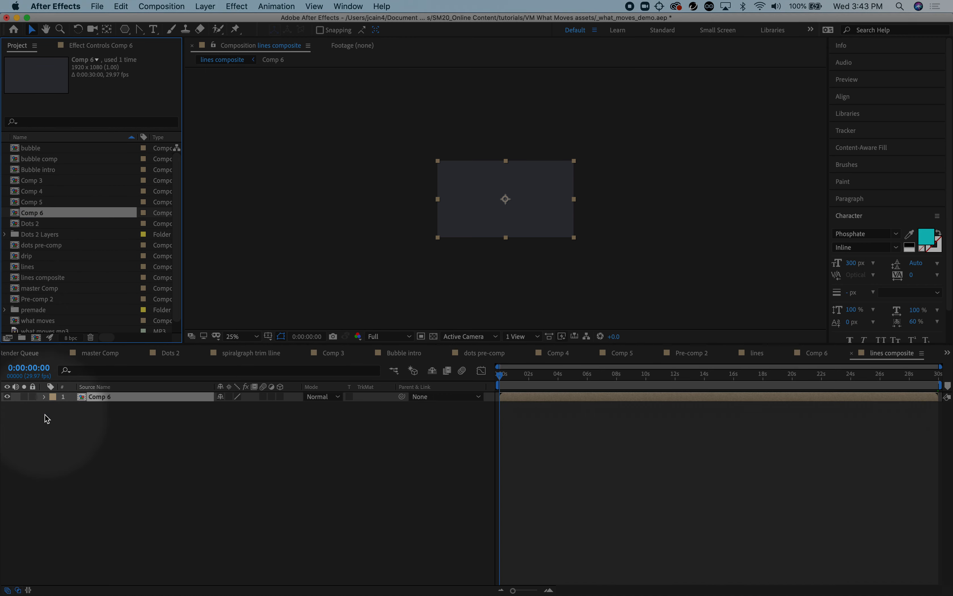
pyautogui.moveTo(16, 215); pyautogui.dragTo(31, 448)
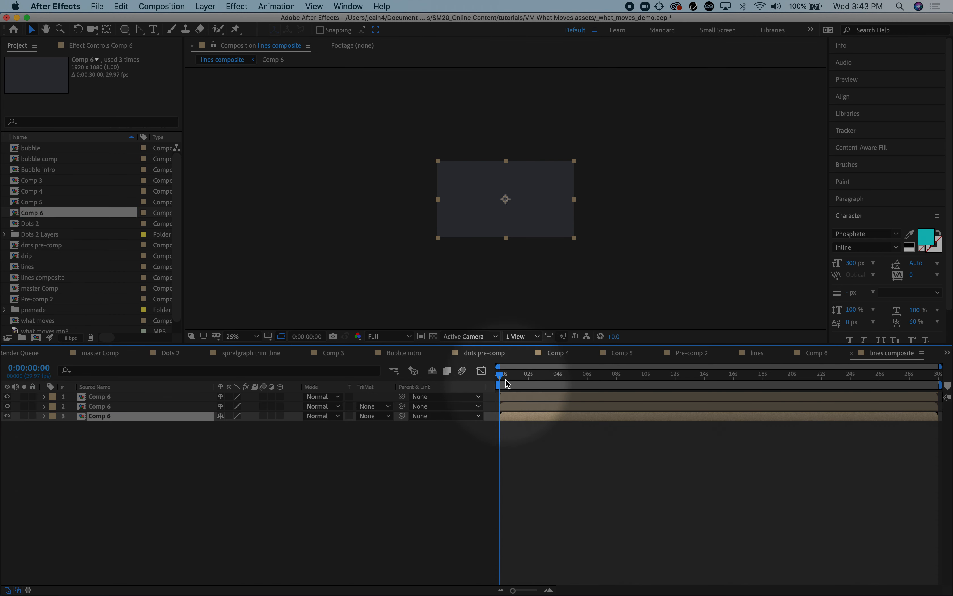
pyautogui.moveTo(500, 375); pyautogui.dragTo(522, 379)
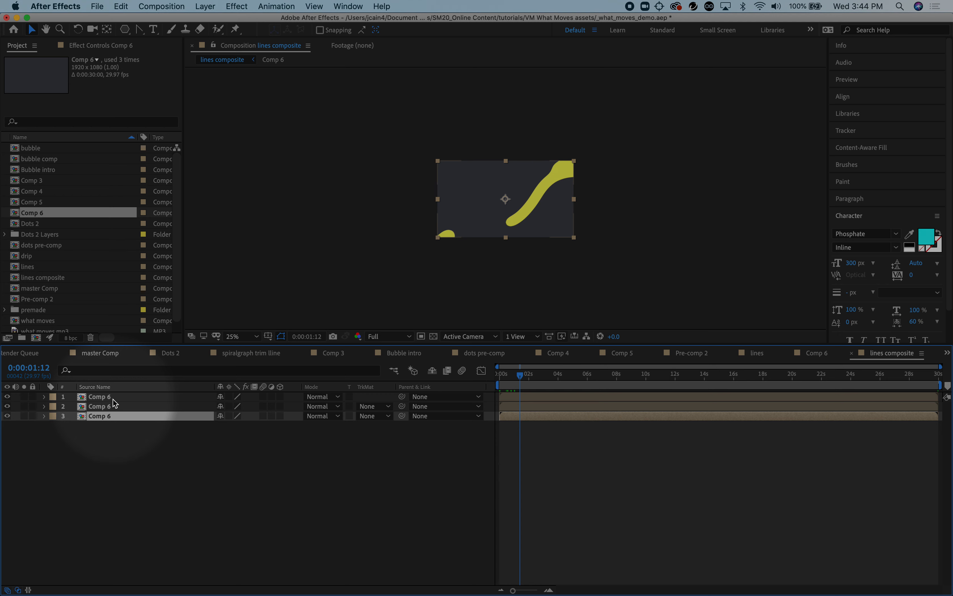
# Rename layer 1 of the lines composite to "Comp 6 -yellow"
pyautogui.click(100, 399)
pyautogui.press('Return')
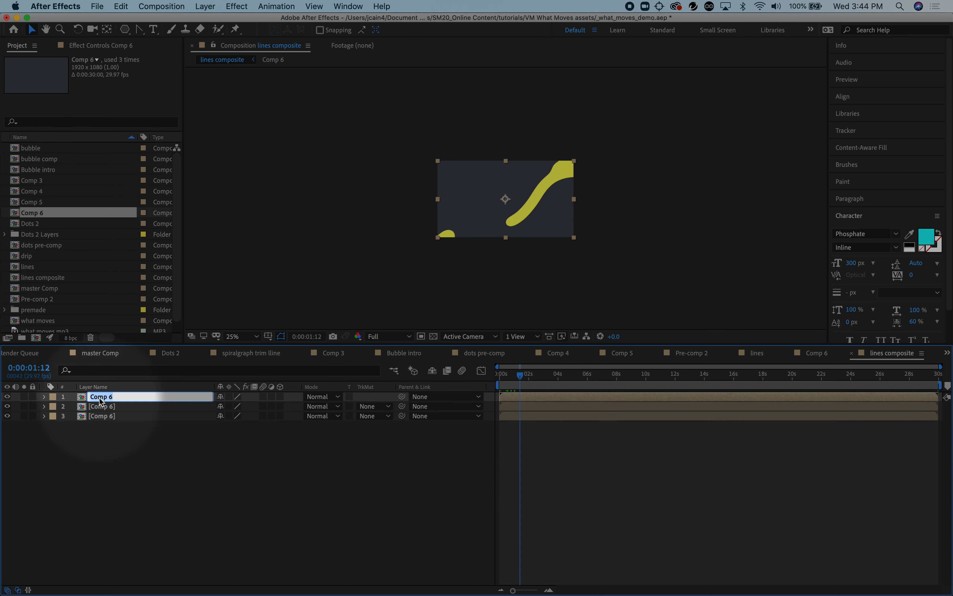
pyautogui.press('Right')
pyautogui.press('Return')
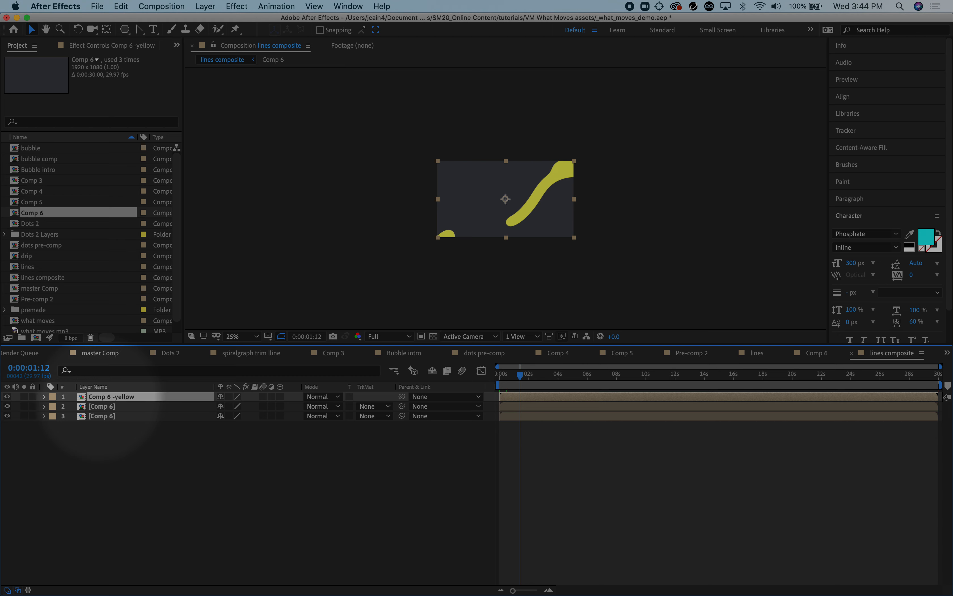
# Rename layer 2 of the lines composite to "Comp 6 -green"
pyautogui.click(101, 407)
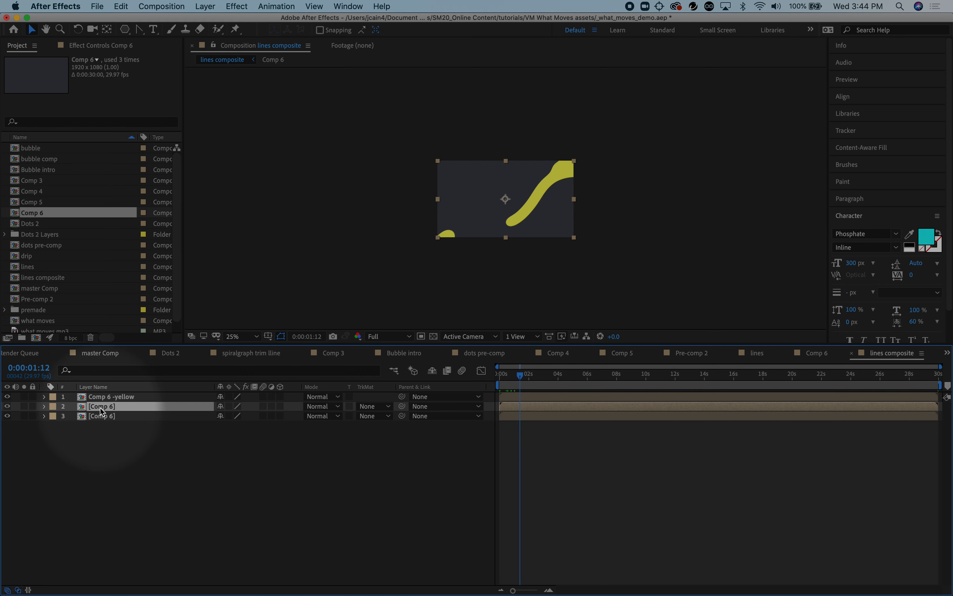
pyautogui.press('Return')
pyautogui.press('Right')
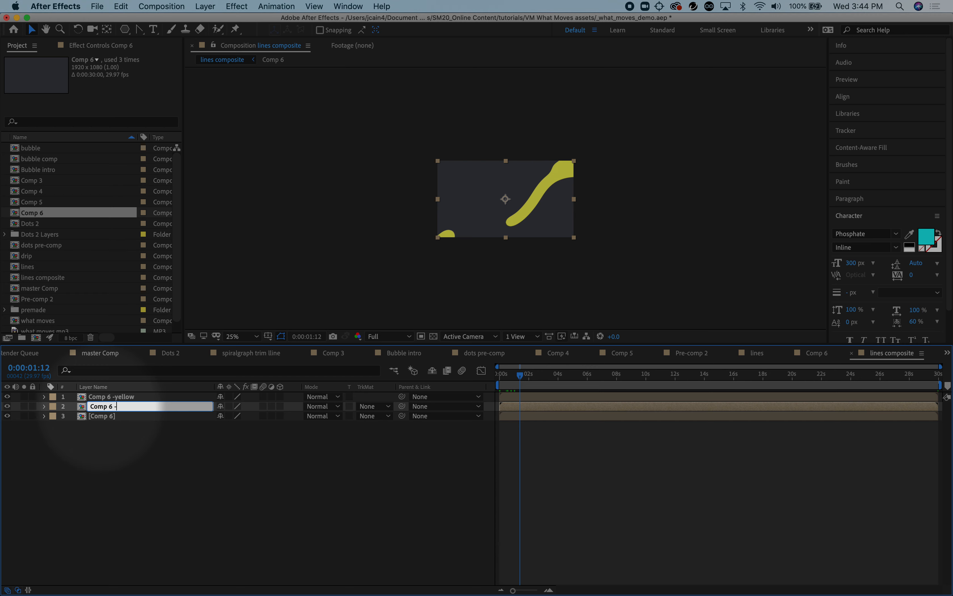
pyautogui.write('-green')
pyautogui.press('Return')
# Rename layer 3 of the lines composite to "Comp 6 red"
pyautogui.click(105, 417)
pyautogui.press('Return')
pyautogui.press('Right')
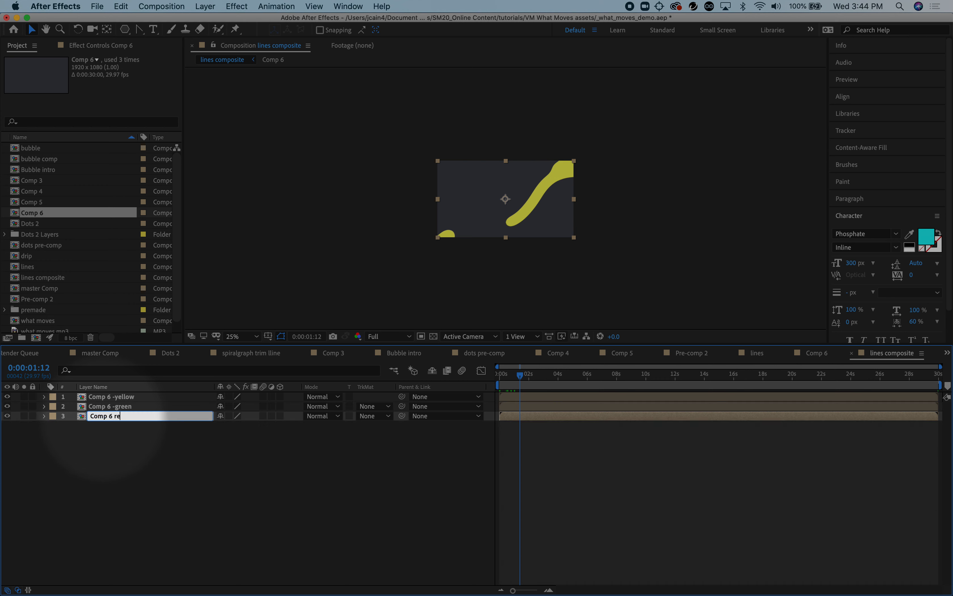
pyautogui.press('Return')
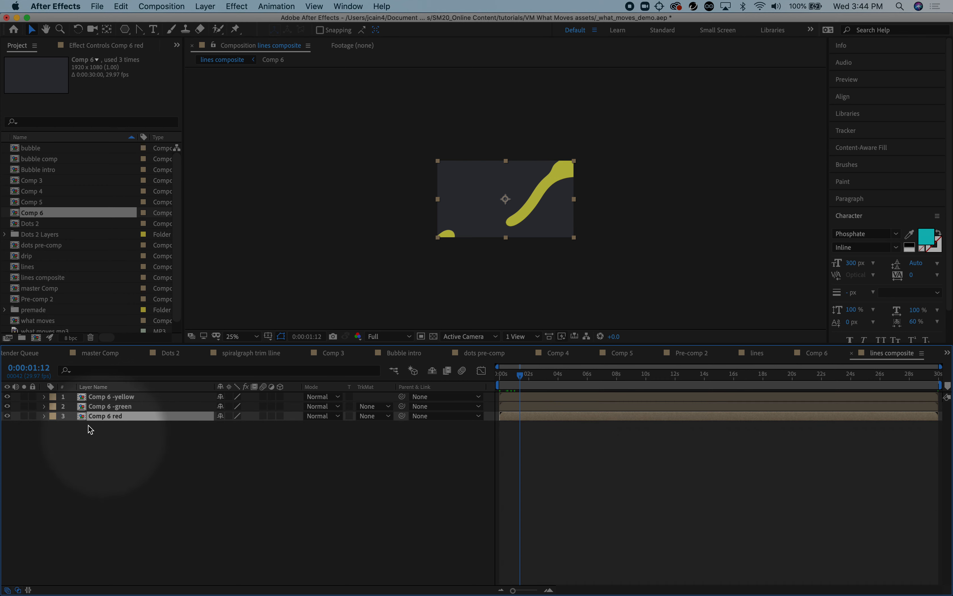
# Apply the Hue/Saturation color correction effect to the Comp 6 -green layer
pyautogui.click(122, 406)
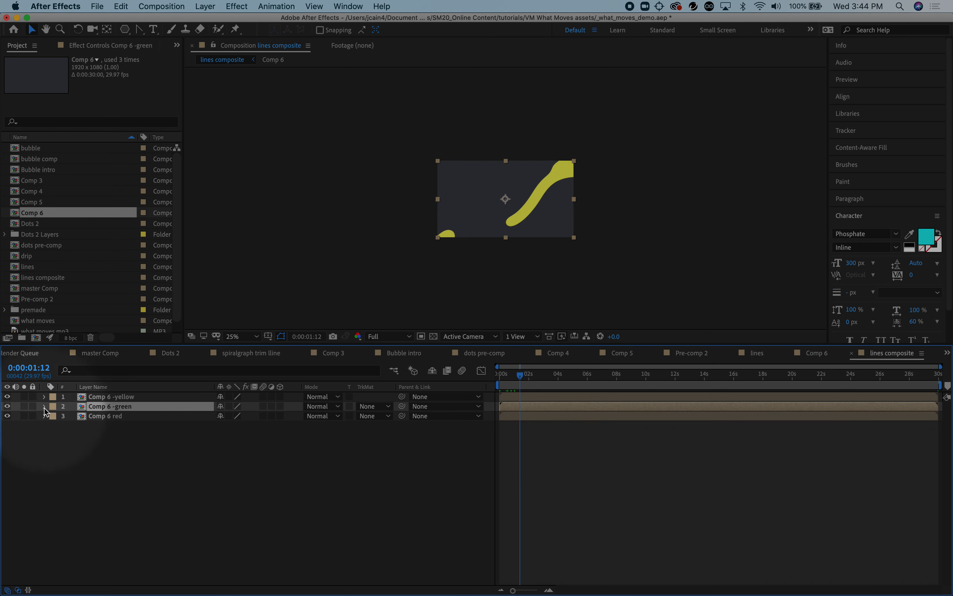
pyautogui.click(45, 408)
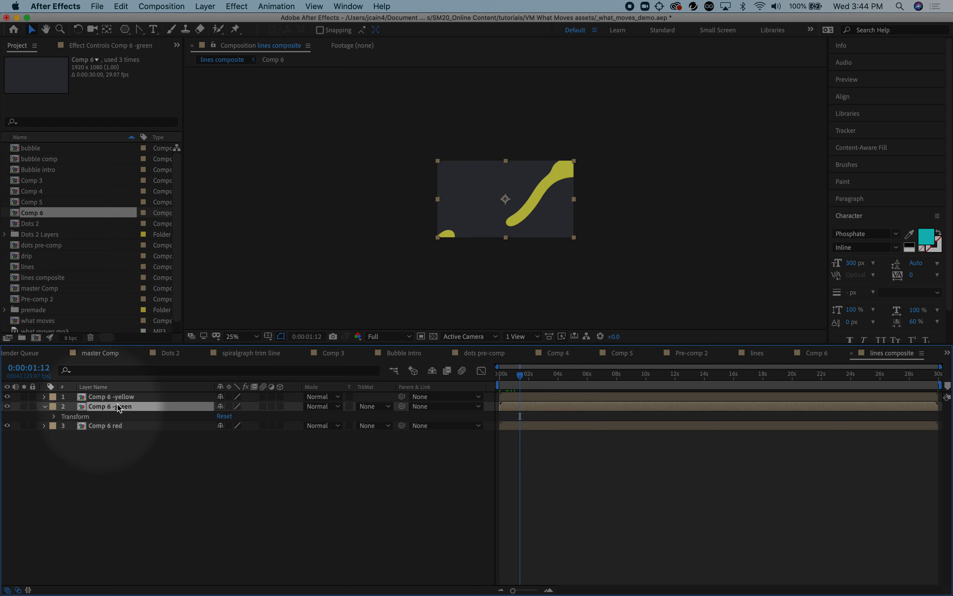
pyautogui.click(237, 6)
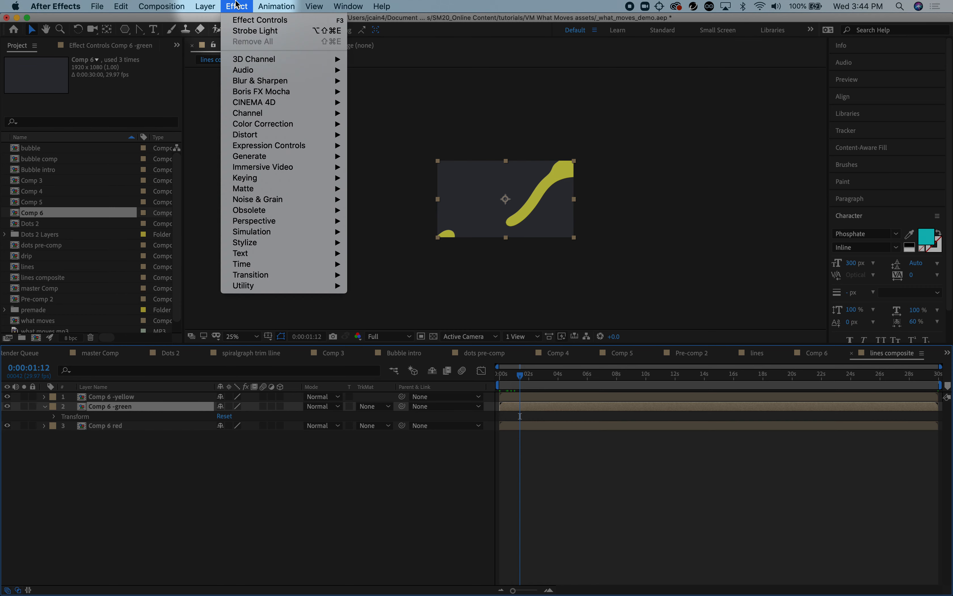
pyautogui.moveTo(267, 127)
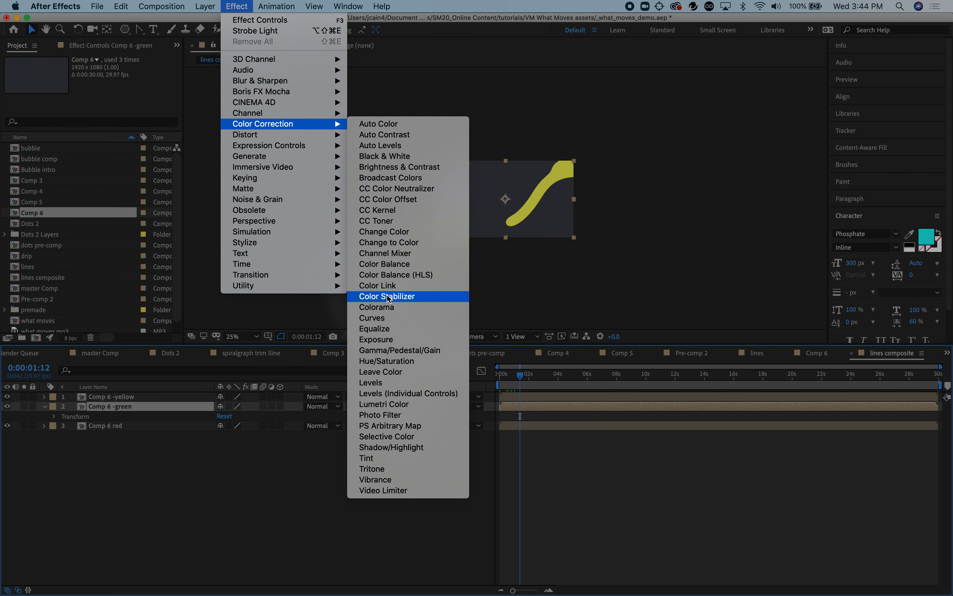
pyautogui.click(401, 362)
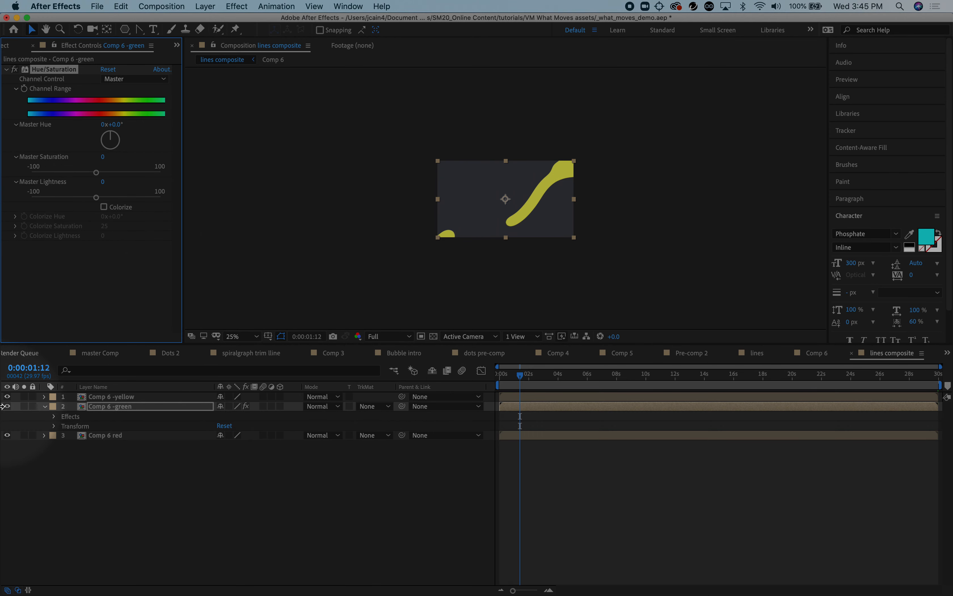
# Hide the Comp 6 -yellow layer and colorize the green layer with a Colorize Hue of about 96°
pyautogui.click(8, 397)
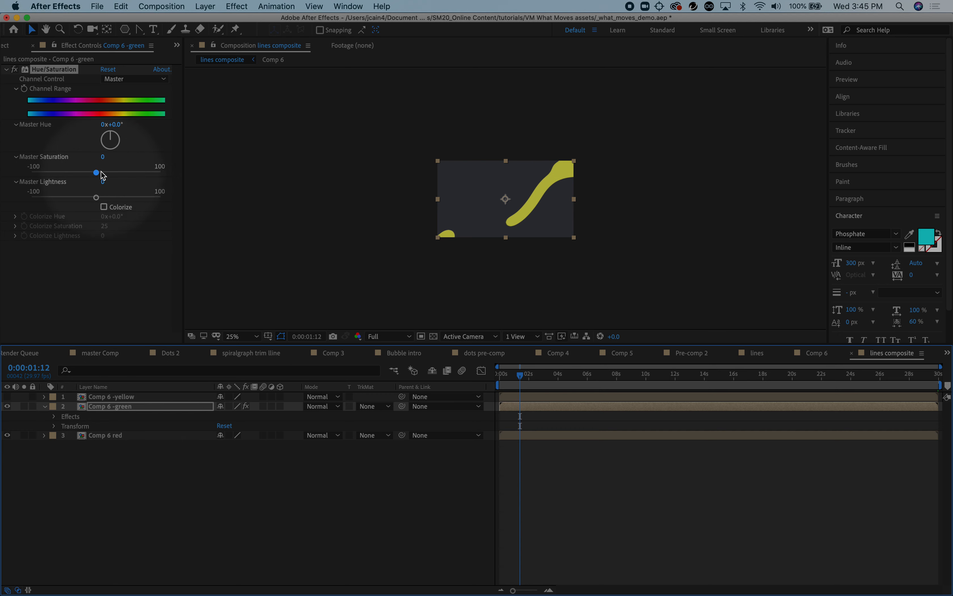
pyautogui.click(105, 208)
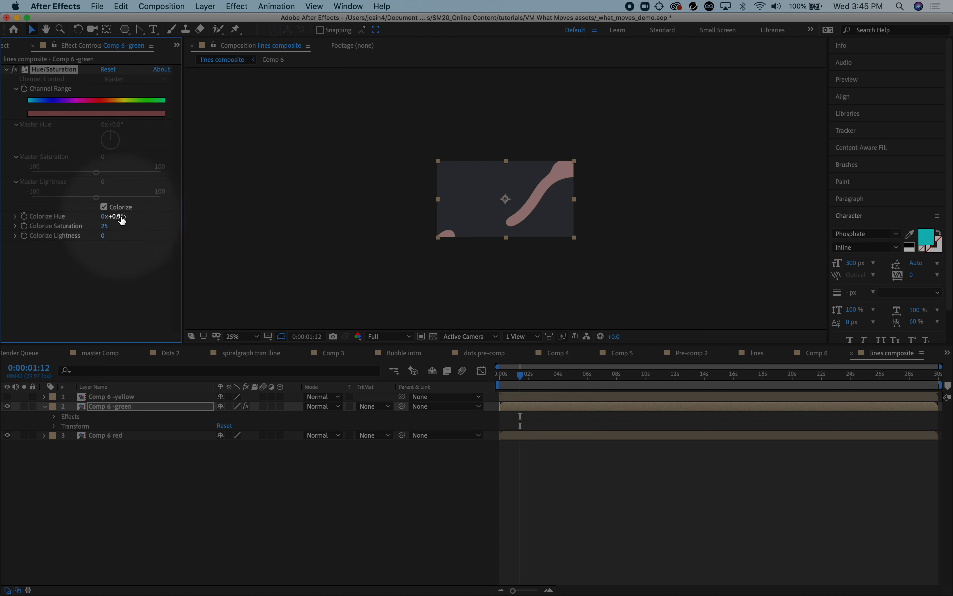
pyautogui.moveTo(116, 221); pyautogui.dragTo(128, 219)
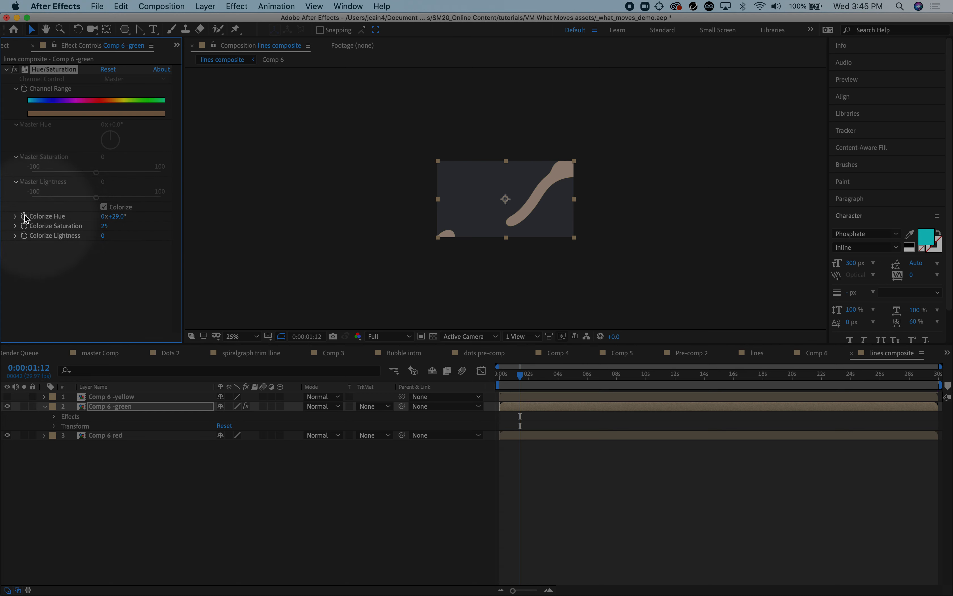
pyautogui.click(15, 216)
pyautogui.moveTo(111, 230); pyautogui.dragTo(115, 235)
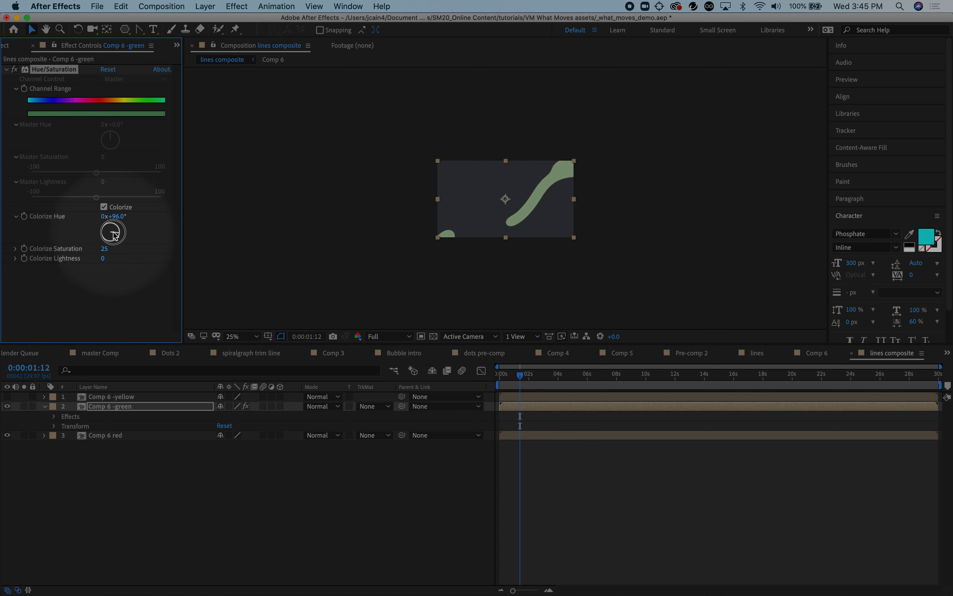
# Raise the green layer's Colorize Saturation to 80 and shift its Colorize Hue to about 149°
pyautogui.moveTo(105, 248); pyautogui.dragTo(154, 247)
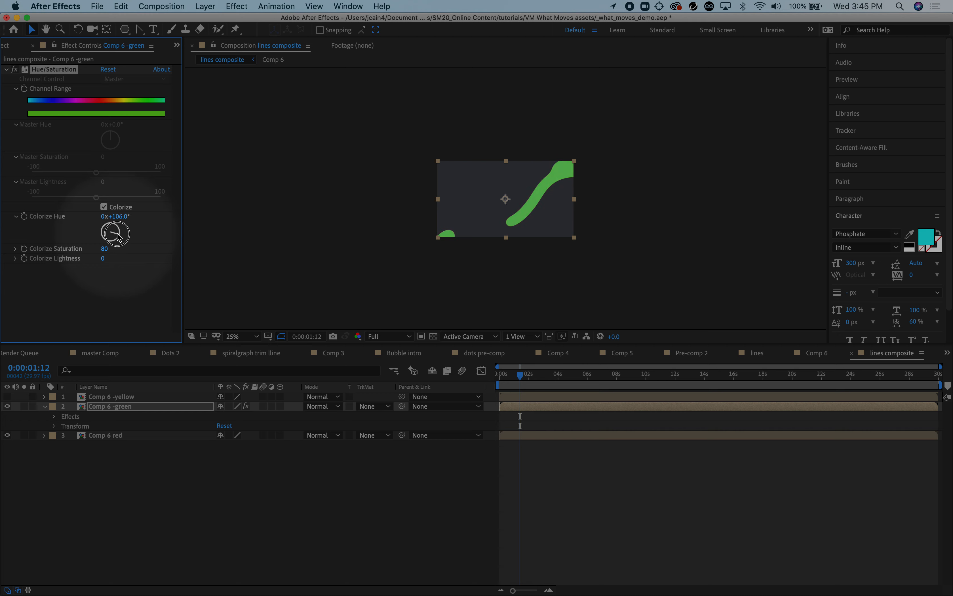
pyautogui.moveTo(118, 241); pyautogui.dragTo(117, 242)
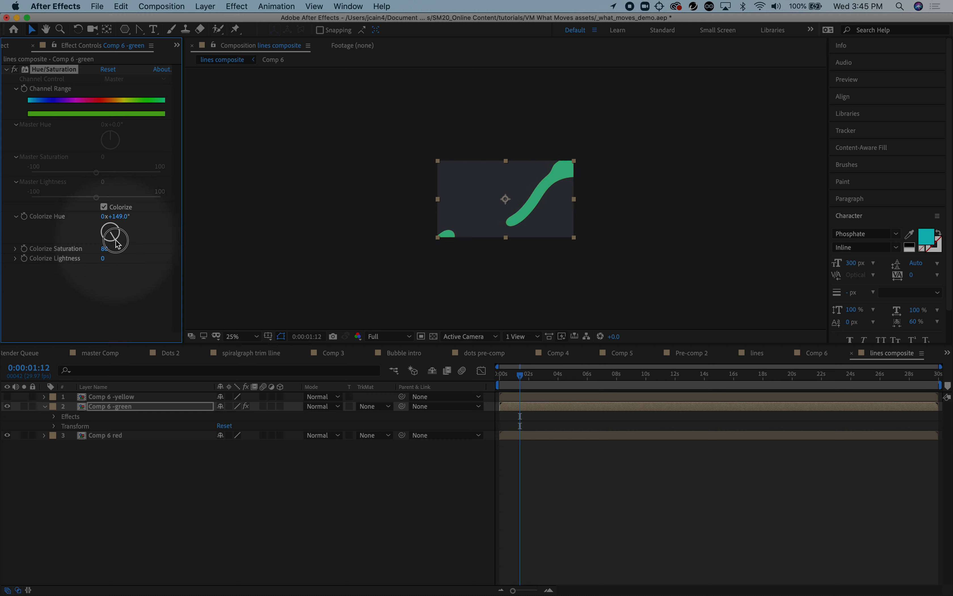
pyautogui.moveTo(116, 240); pyautogui.dragTo(117, 241)
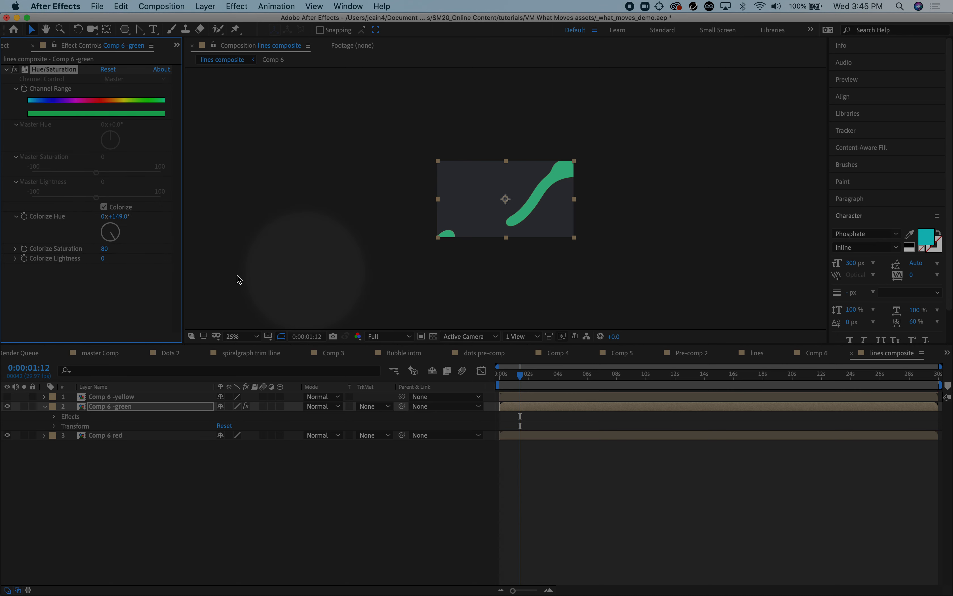
pyautogui.click(16, 217)
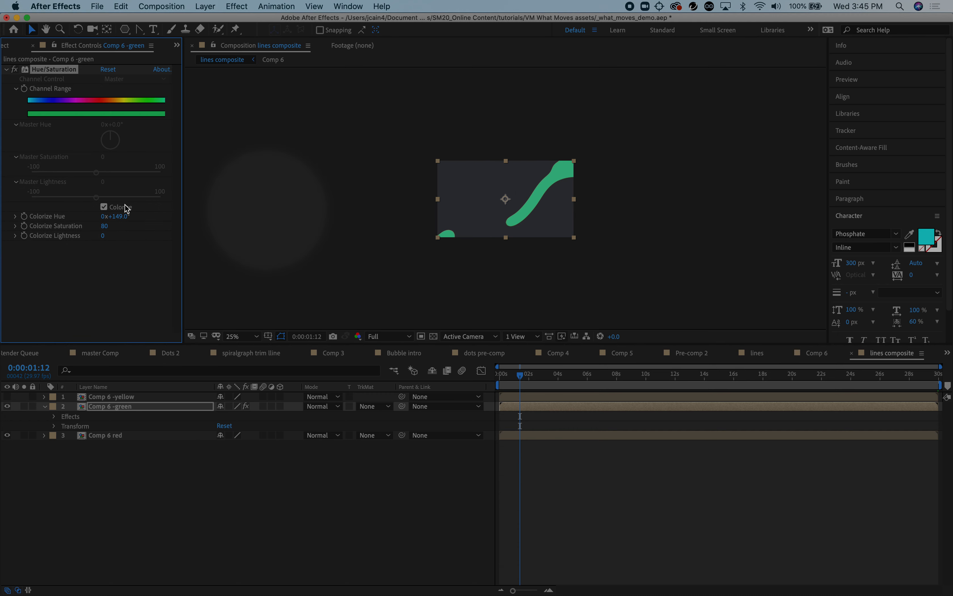
# Hide the Comp 6 -green layer and apply the Hue/Saturation effect to the Comp 6 red layer
pyautogui.click(7, 406)
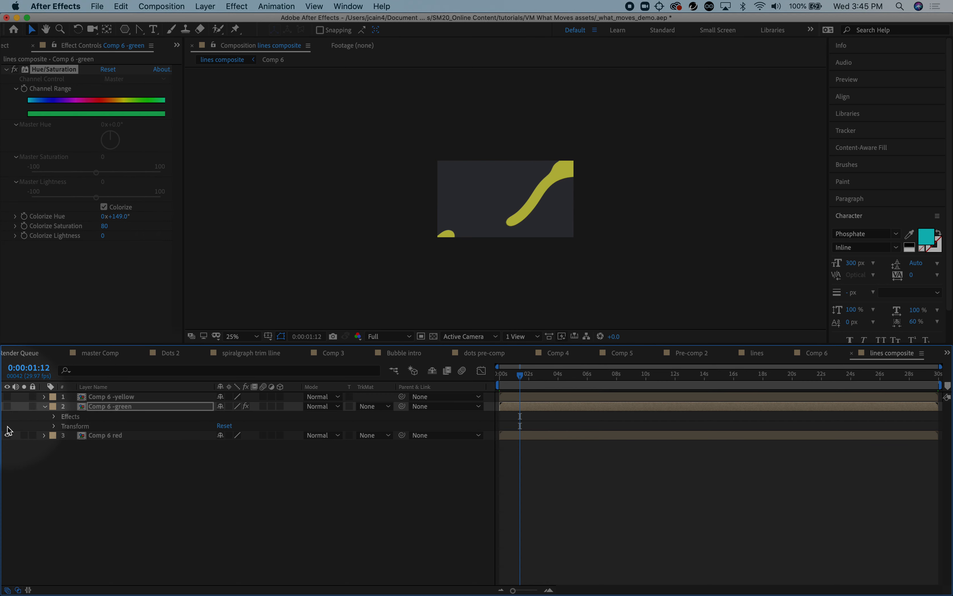
pyautogui.click(111, 435)
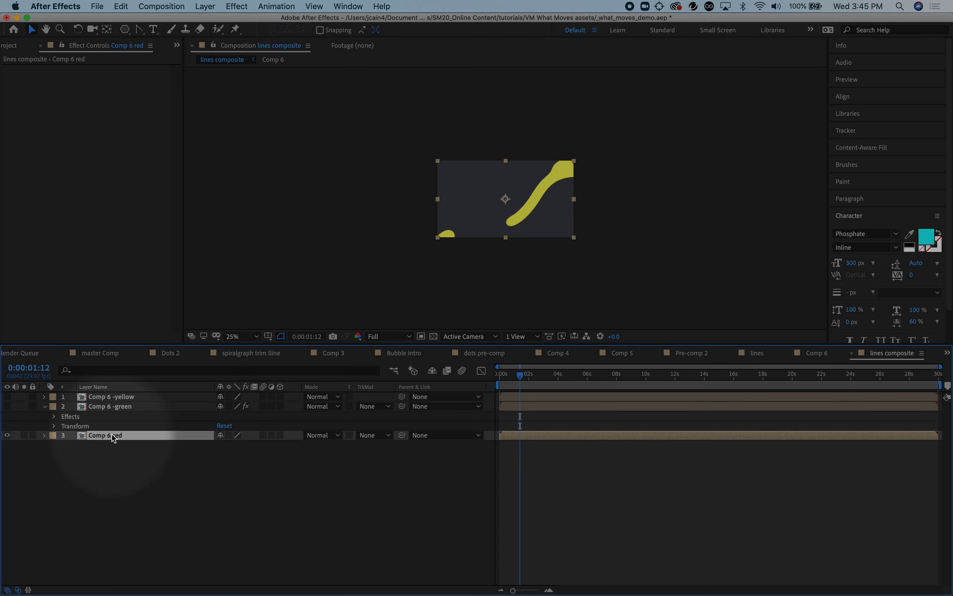
pyautogui.click(237, 6)
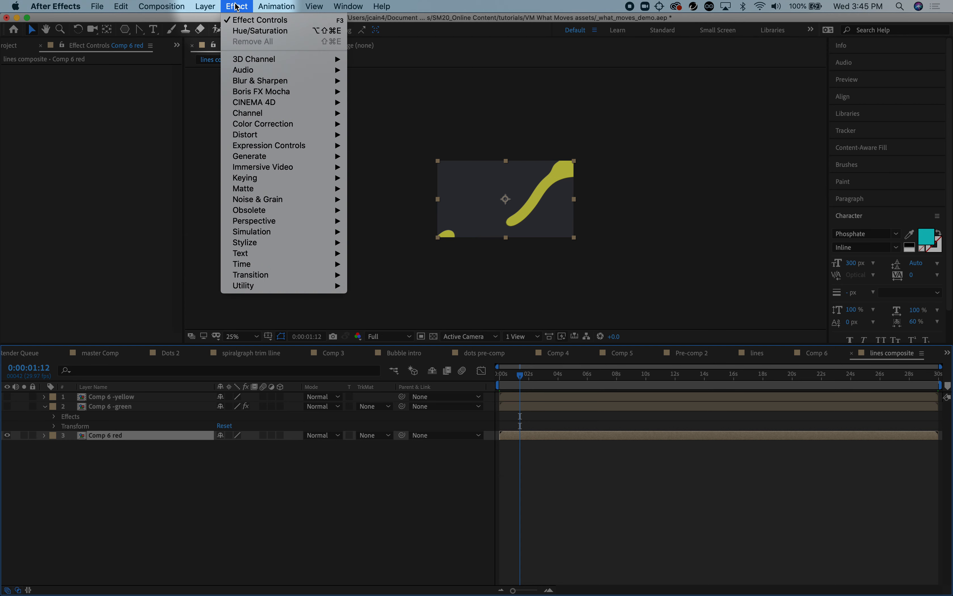
pyautogui.click(252, 31)
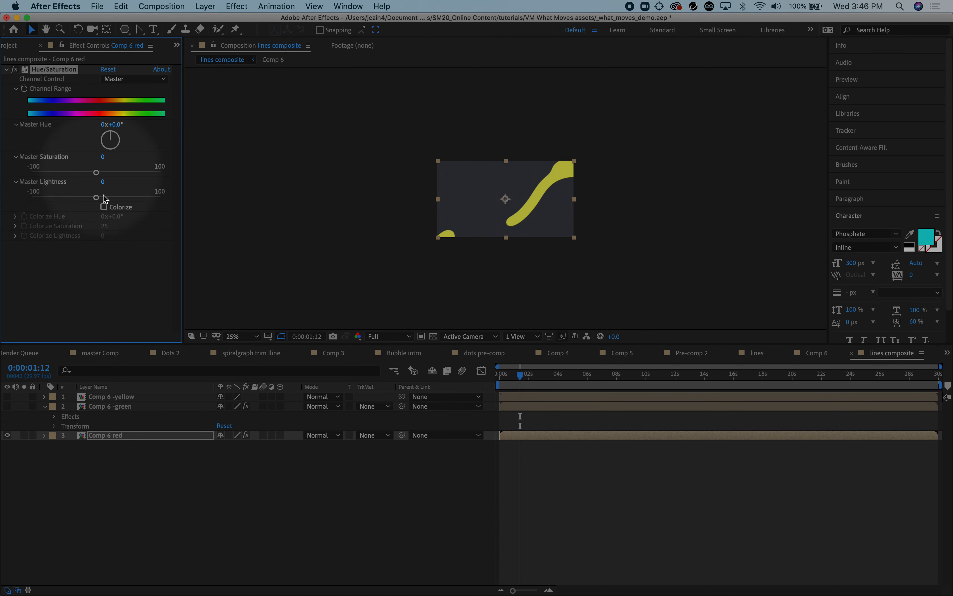
# Colorize the Comp 6 red layer with a Colorize Saturation of 100 and a Colorize Hue of about -13°
pyautogui.click(104, 207)
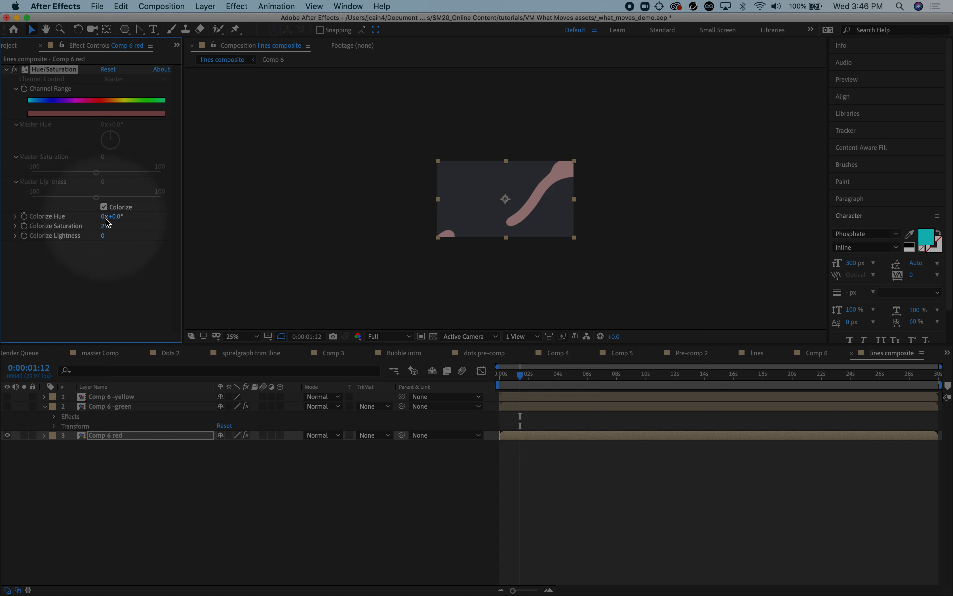
pyautogui.moveTo(107, 228); pyautogui.dragTo(198, 227)
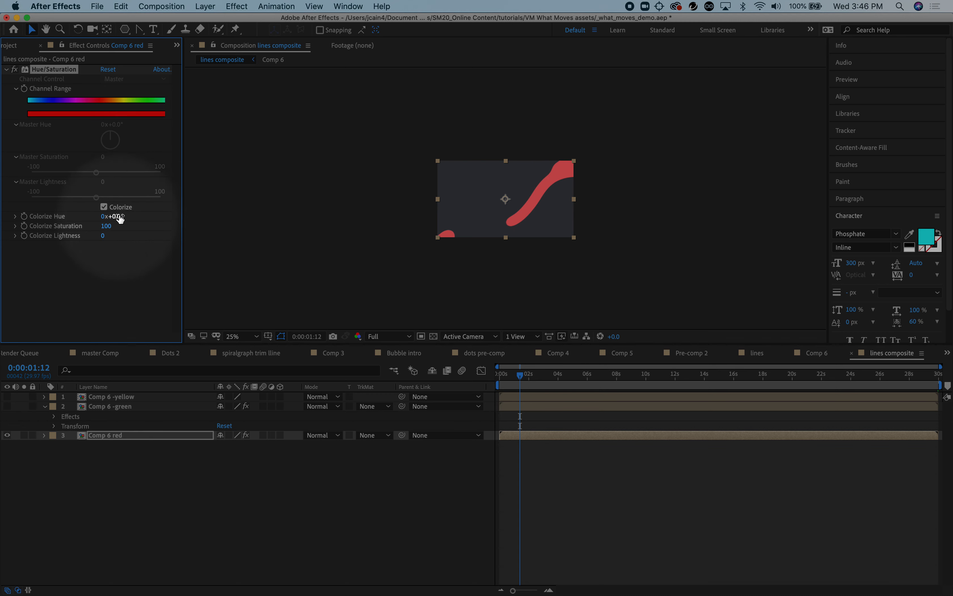
pyautogui.moveTo(119, 219)
pyautogui.mouseDown()
pyautogui.moveTo(130, 216)
pyautogui.moveTo(112, 216)
pyautogui.mouseUp()
pyautogui.moveTo(113, 217); pyautogui.dragTo(111, 217)
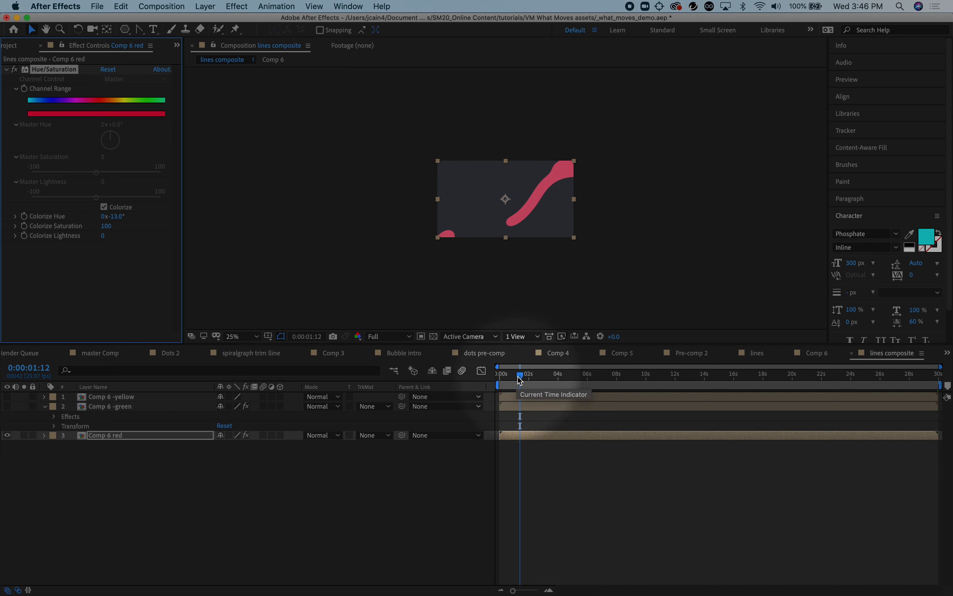
# Show the green and yellow layers again and stagger the starts so green begins slightly after yellow and red slightly after green
pyautogui.click(7, 406)
pyautogui.click(7, 396)
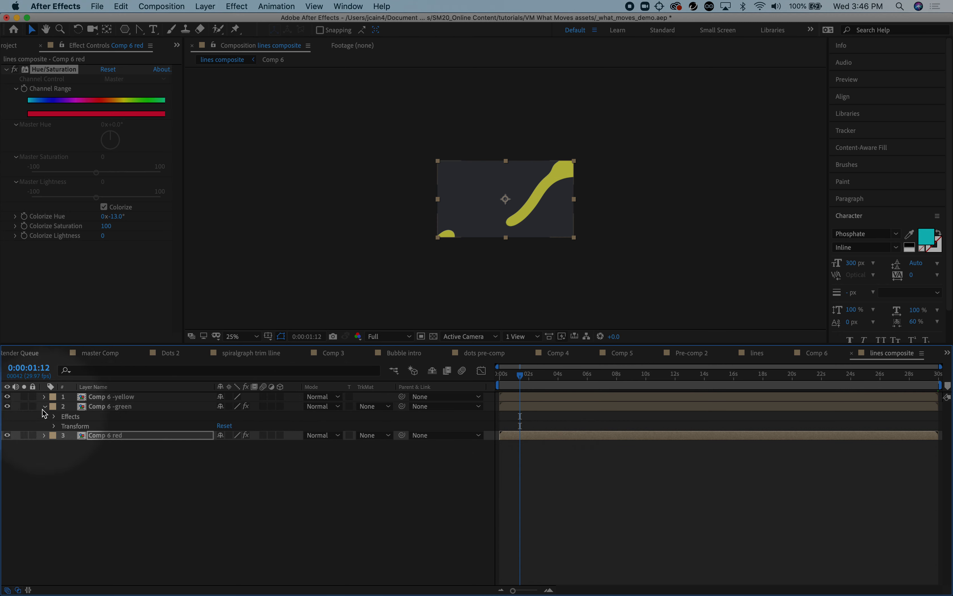
pyautogui.click(44, 407)
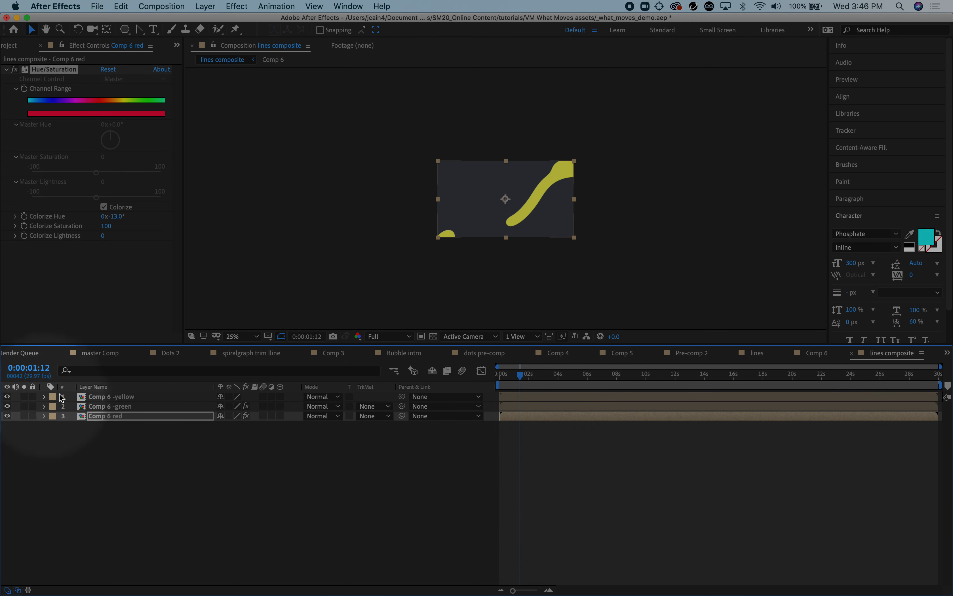
pyautogui.click(514, 407)
pyautogui.click(517, 416)
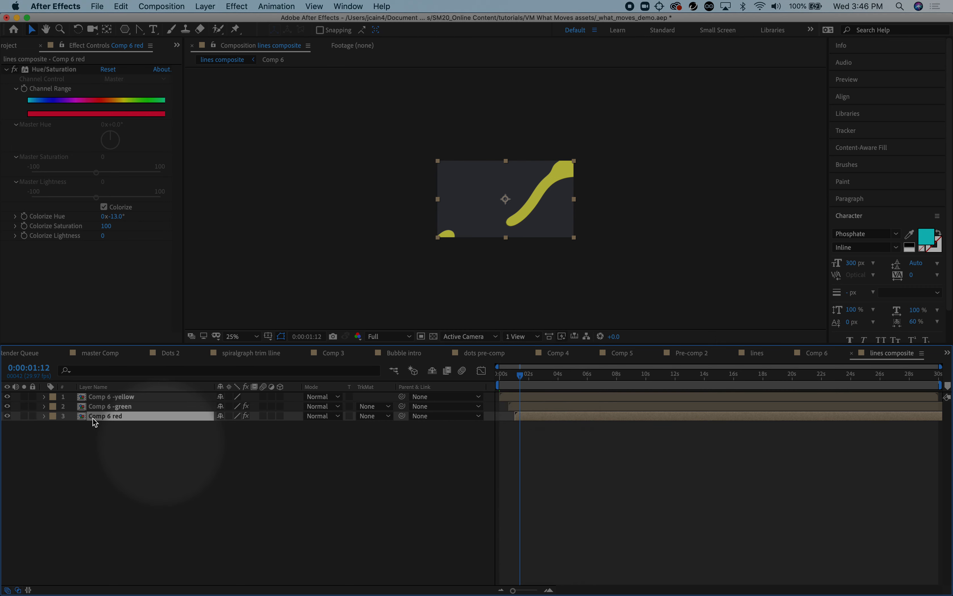
# Scale the Comp 6 -yellow layer up to about 109%
pyautogui.click(45, 397)
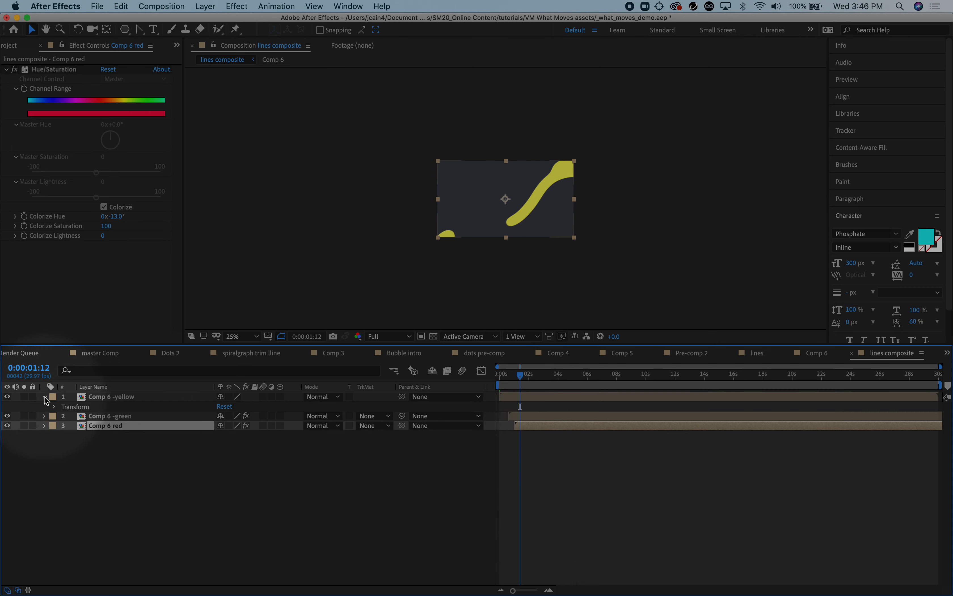
pyautogui.click(53, 407)
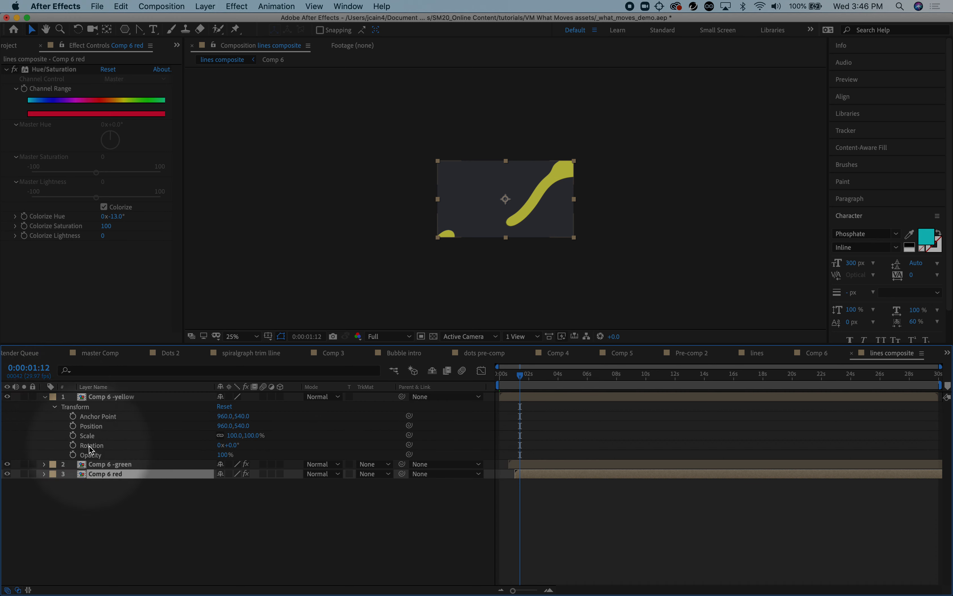
pyautogui.moveTo(235, 435); pyautogui.dragTo(238, 435)
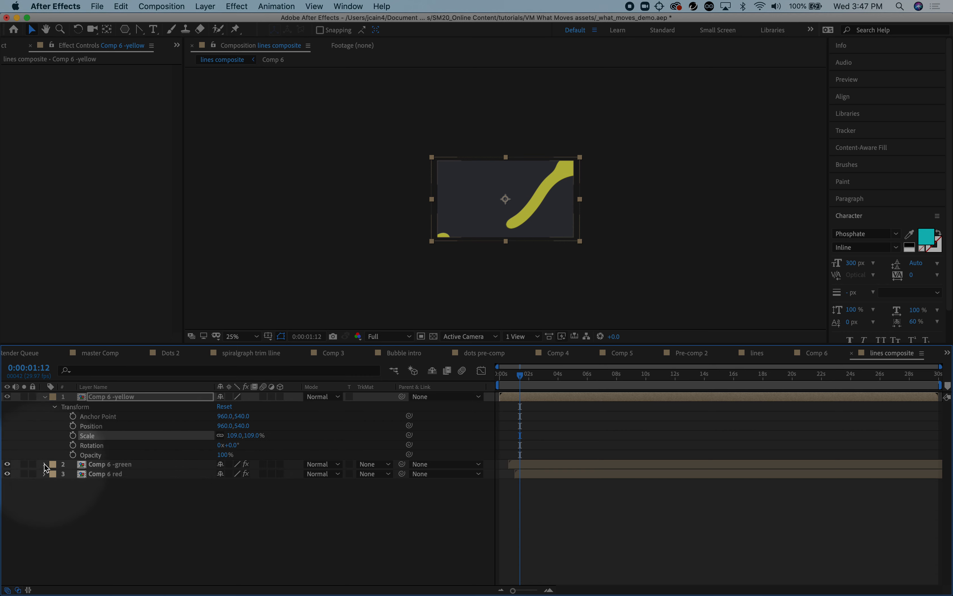
# Shift the Comp 6 -green layer horizontally to an X position of about 1023, checking it with the yellow layer briefly hidden
pyautogui.click(45, 465)
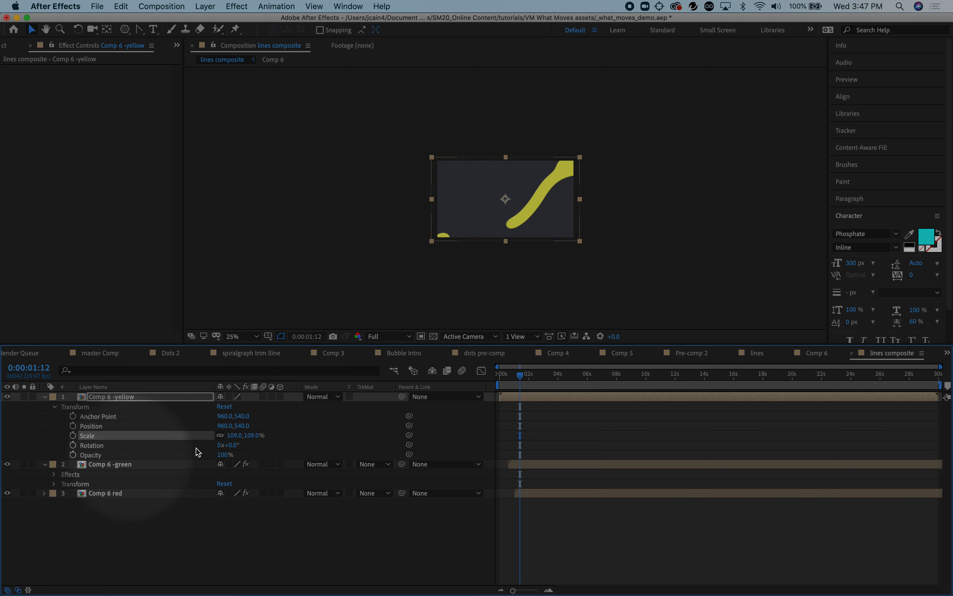
pyautogui.click(54, 475)
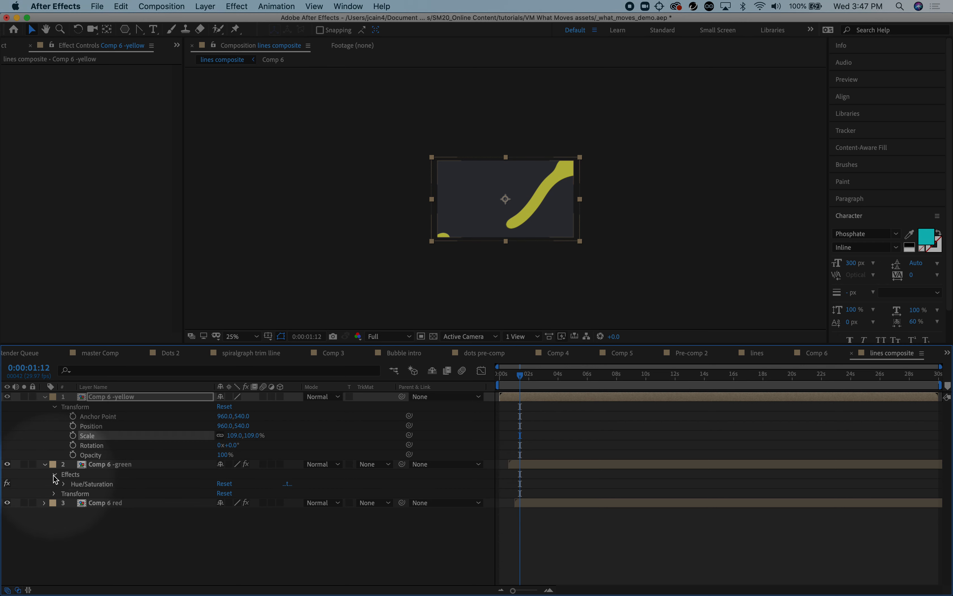
pyautogui.click(54, 475)
pyautogui.click(54, 484)
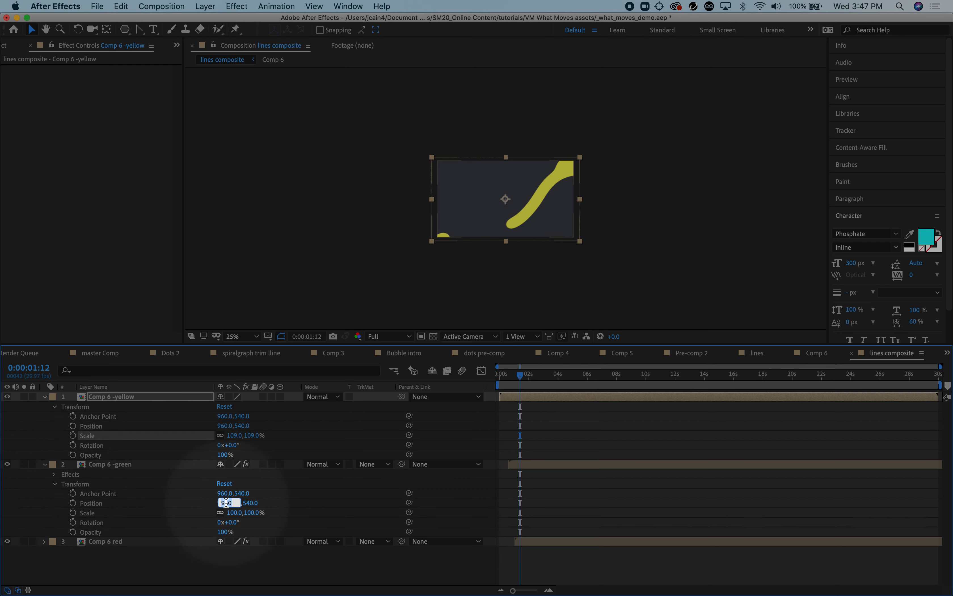
pyautogui.press('Tab')
pyautogui.moveTo(231, 503); pyautogui.dragTo(258, 500)
pyautogui.click(7, 396)
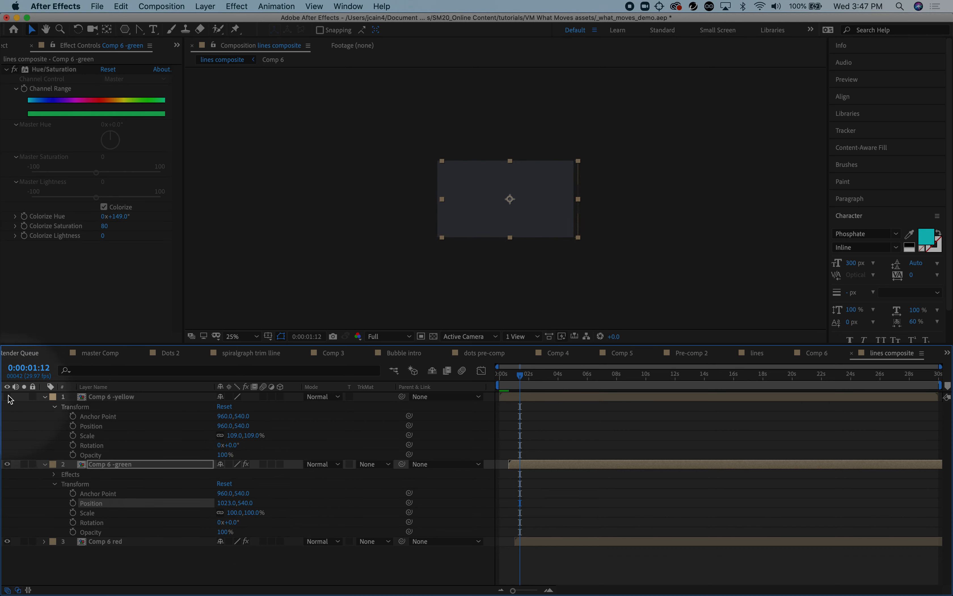
pyautogui.click(8, 396)
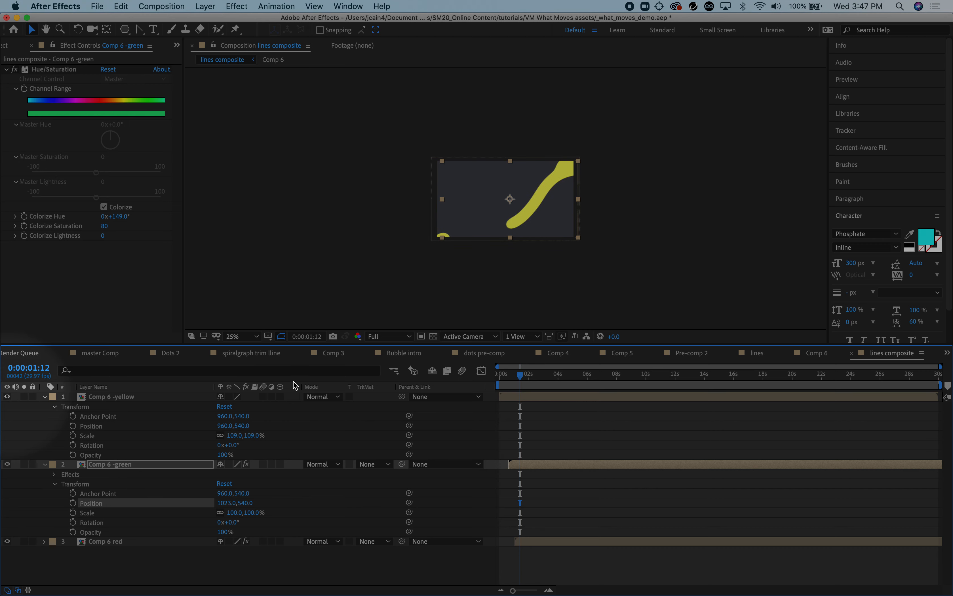
# At 0:00:06:18, make the Comp 6 -green layer 3D and set its Y Rotation to 180°
pyautogui.moveTo(520, 375); pyautogui.dragTo(596, 374)
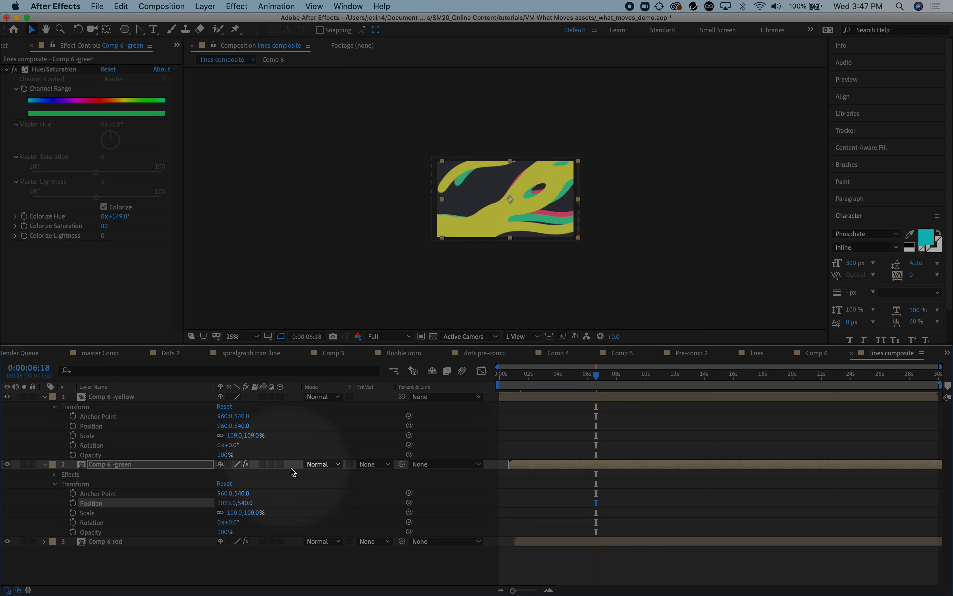
pyautogui.click(280, 464)
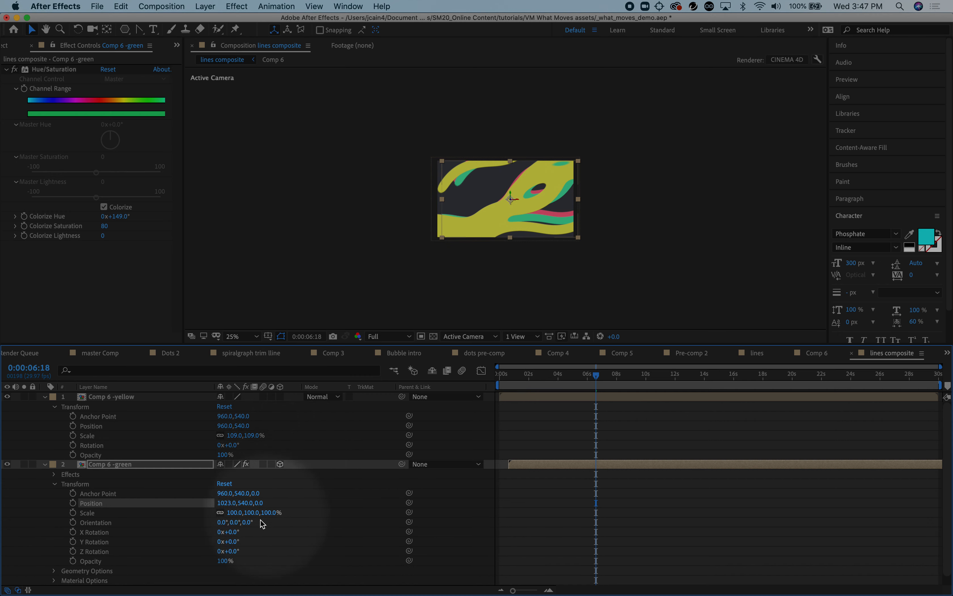
pyautogui.moveTo(234, 542)
pyautogui.mouseDown()
pyautogui.moveTo(253, 544)
pyautogui.moveTo(236, 542)
pyautogui.mouseUp()
pyautogui.click(236, 543)
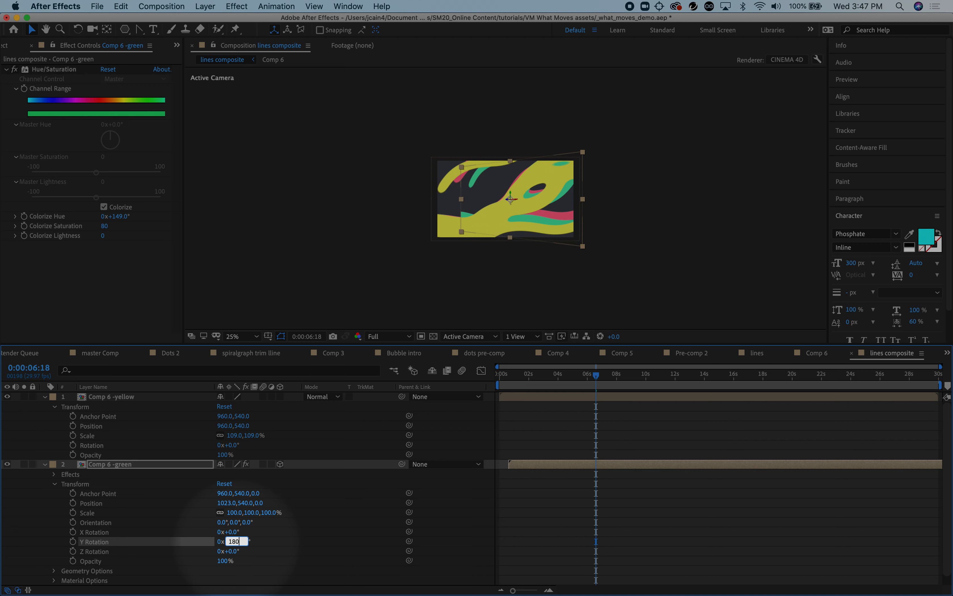
pyautogui.write('180')
pyautogui.press('Return')
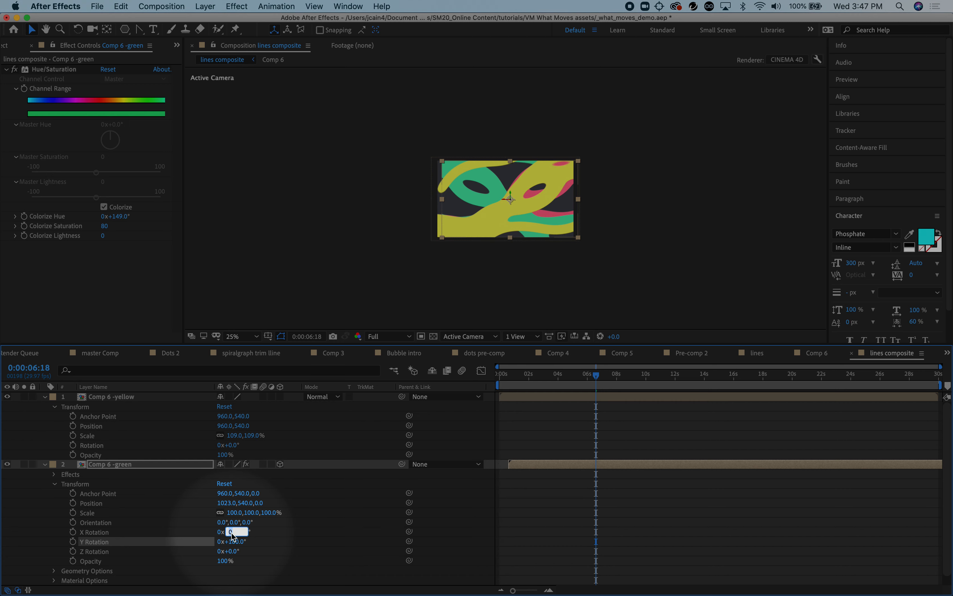
# Set the green layer's X Rotation to 180° and collapse its properties
pyautogui.write('180')
pyautogui.press('Return')
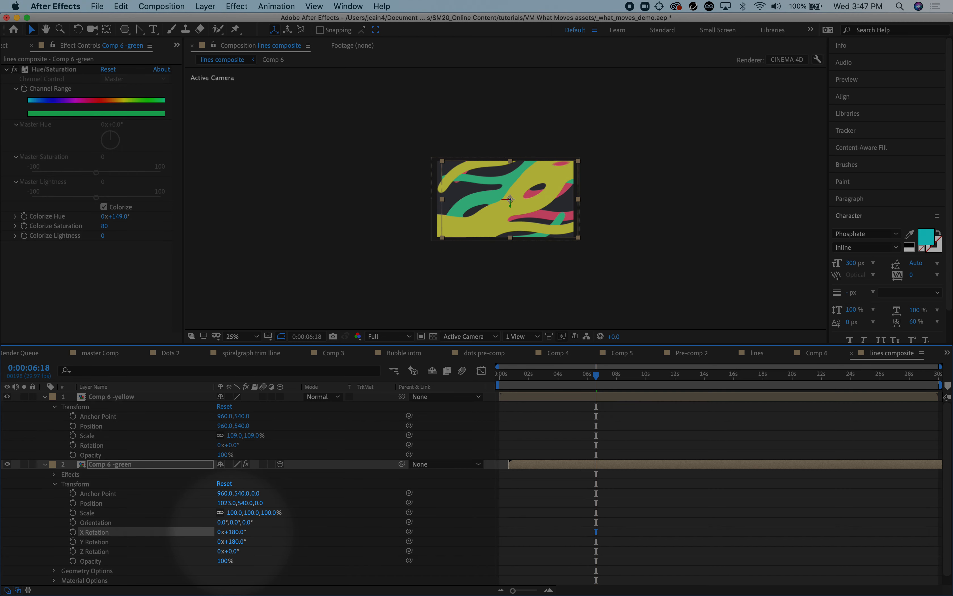
pyautogui.scroll(-1, 258, 557)
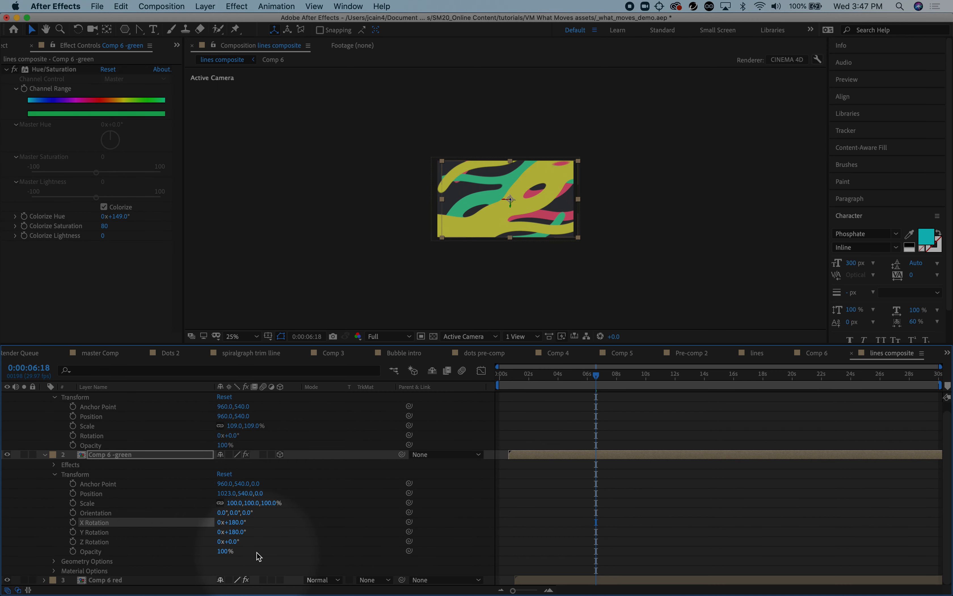
pyautogui.click(45, 454)
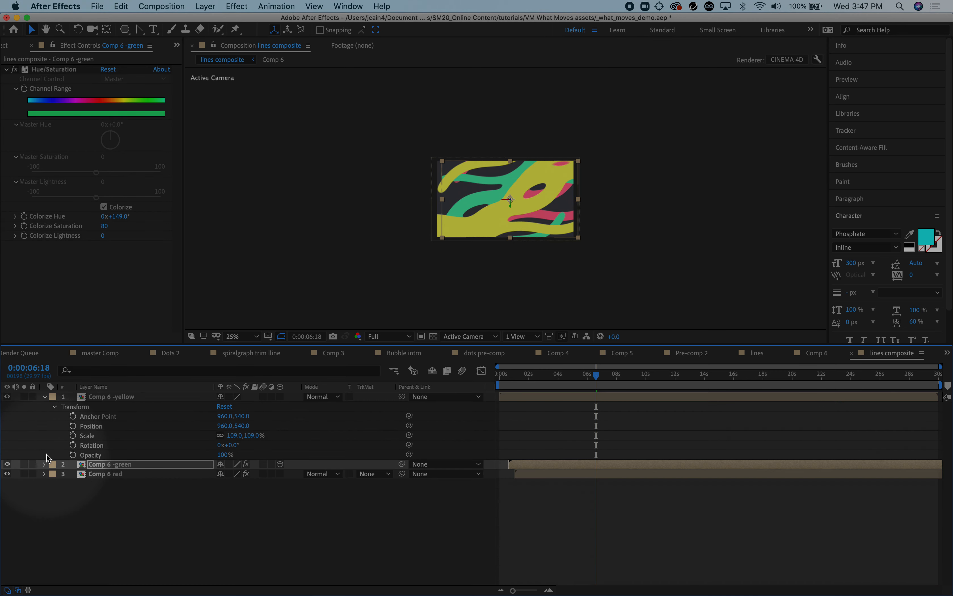
# Make the Comp 6 red layer 3D and set its Z Rotation to 180°
pyautogui.click(44, 474)
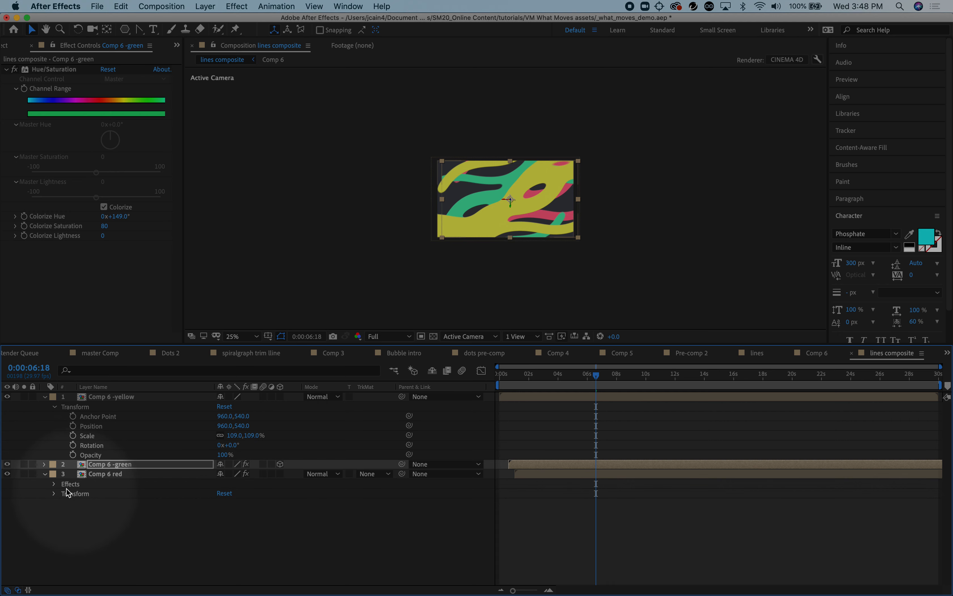
pyautogui.click(281, 474)
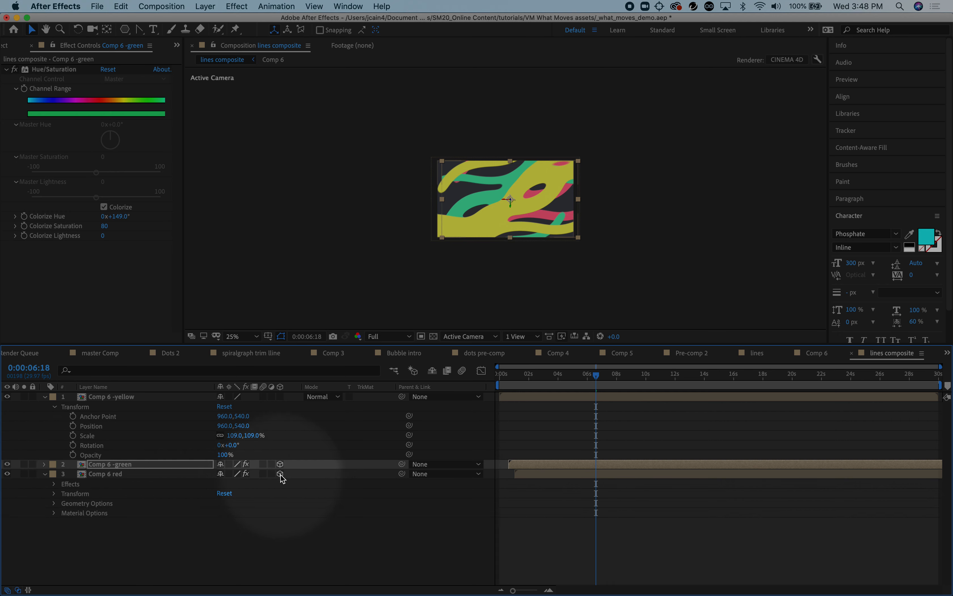
pyautogui.click(55, 495)
pyautogui.click(235, 542)
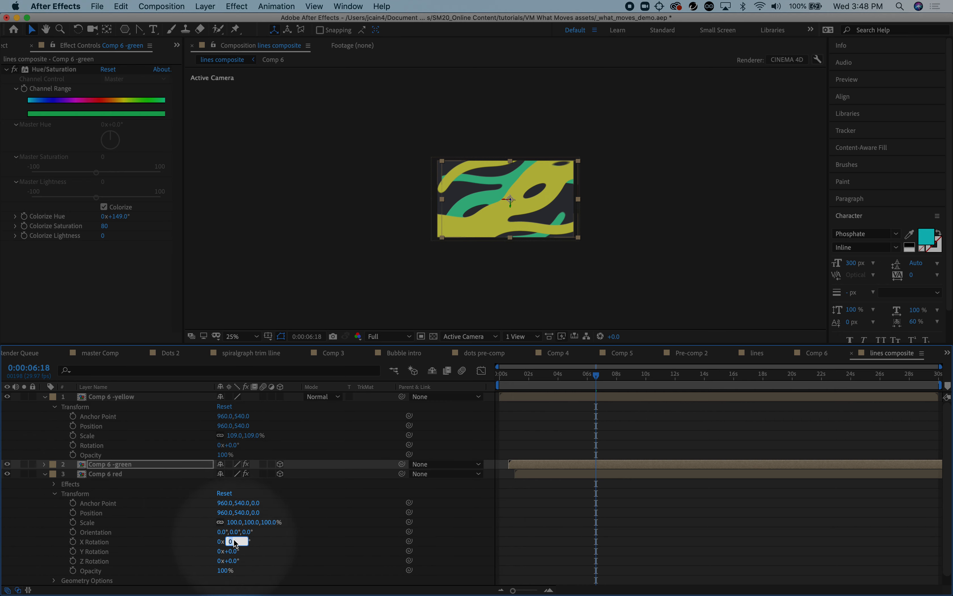
pyautogui.click(235, 561)
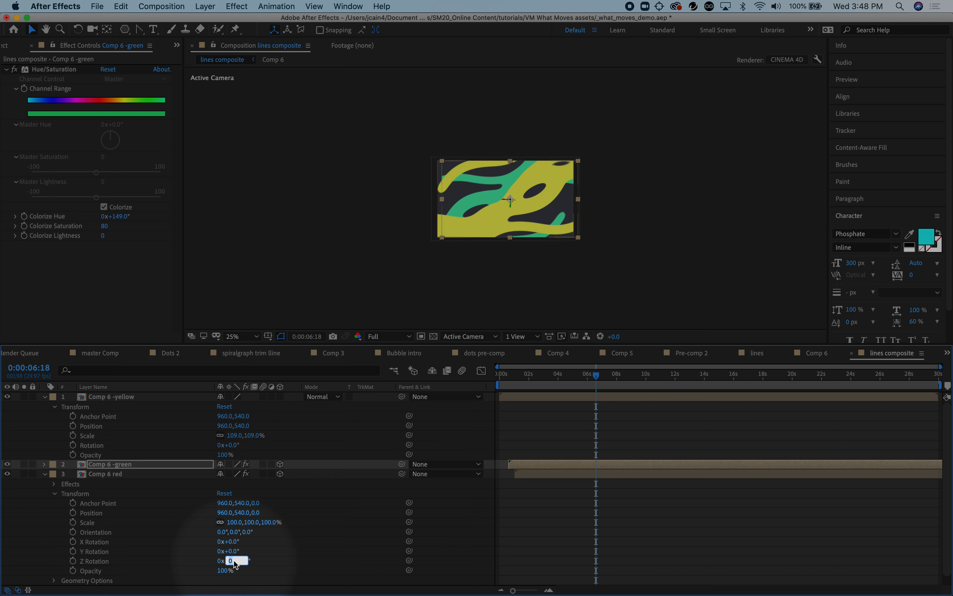
pyautogui.press('Return')
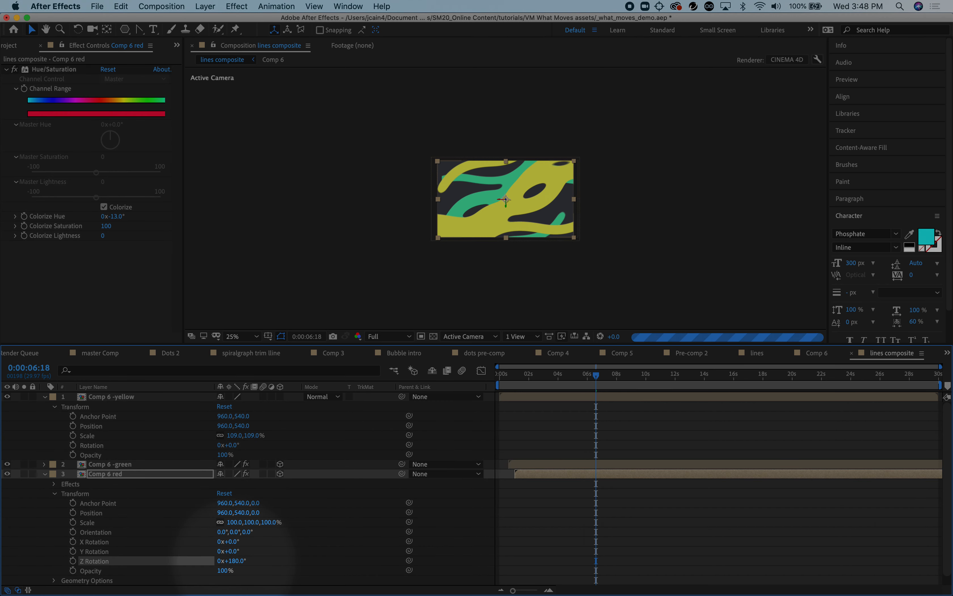
# Check the layered lines at about 0:00:05:27 and collapse the yellow layer's properties
pyautogui.moveTo(596, 376)
pyautogui.mouseDown()
pyautogui.moveTo(635, 376)
pyautogui.moveTo(589, 380)
pyautogui.mouseUp()
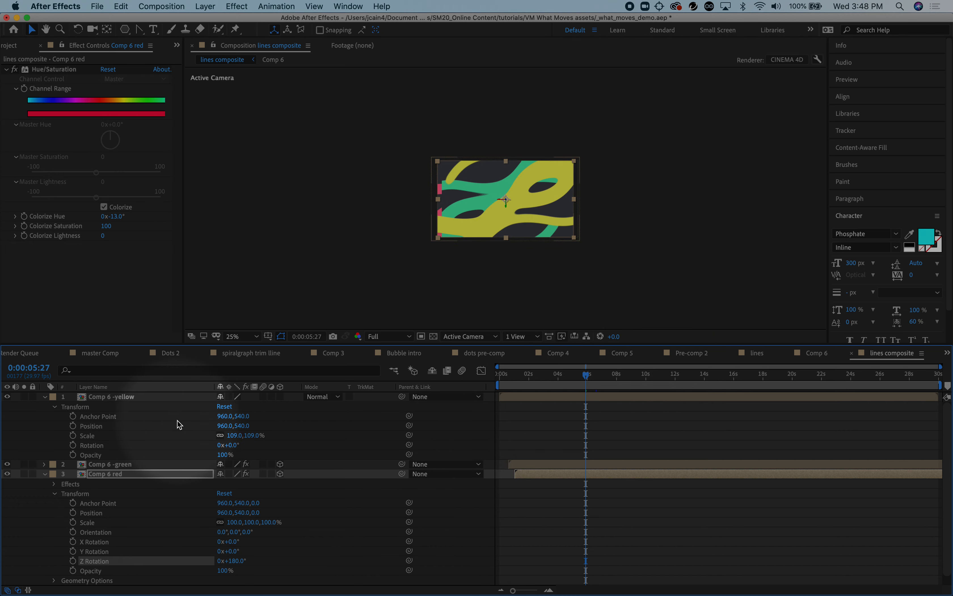
pyautogui.click(48, 400)
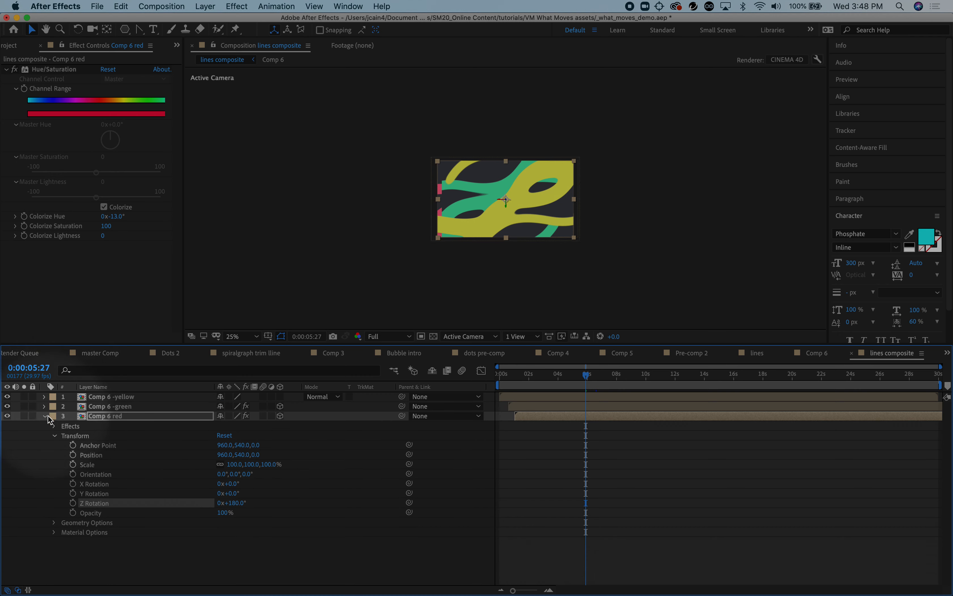
# Set the blending mode of the Comp 6 -yellow layer to Darken
pyautogui.click(170, 406)
pyautogui.click(347, 428)
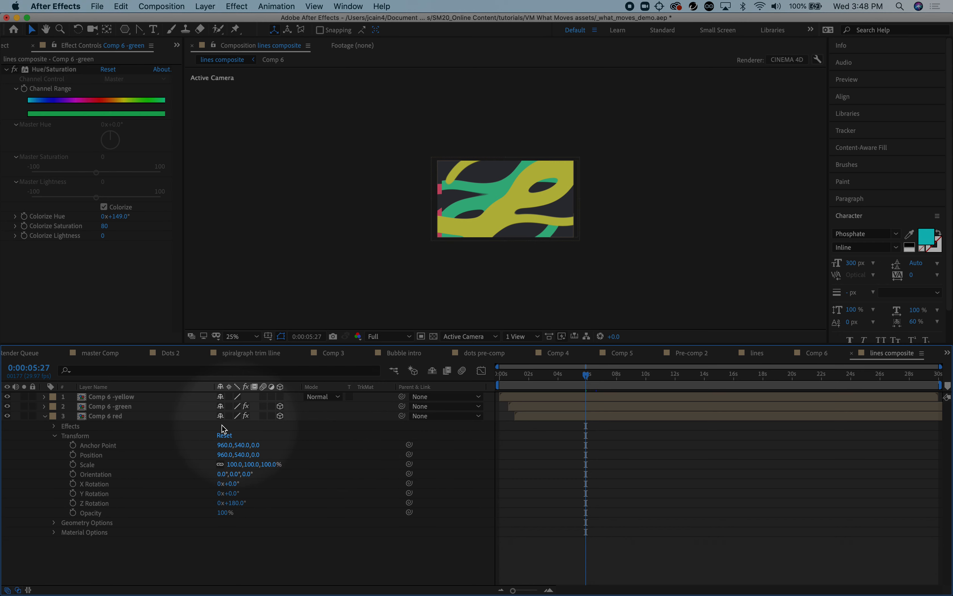
pyautogui.click(323, 407)
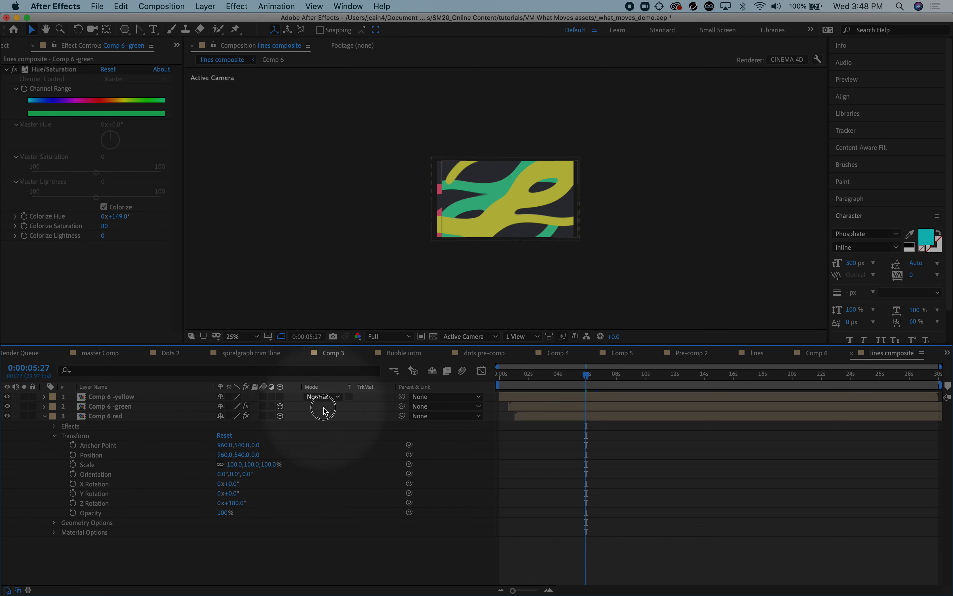
pyautogui.click(280, 397)
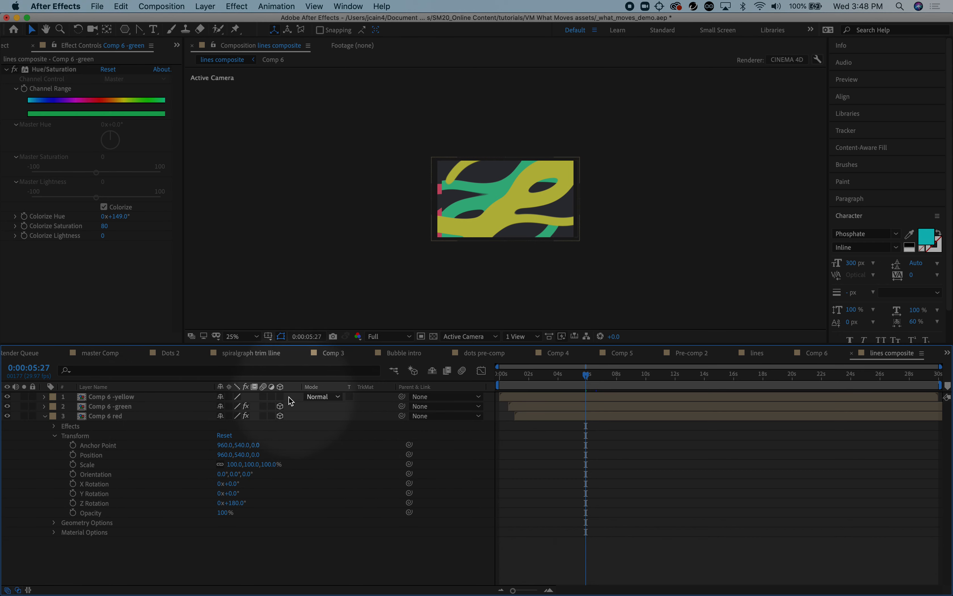
pyautogui.click(341, 397)
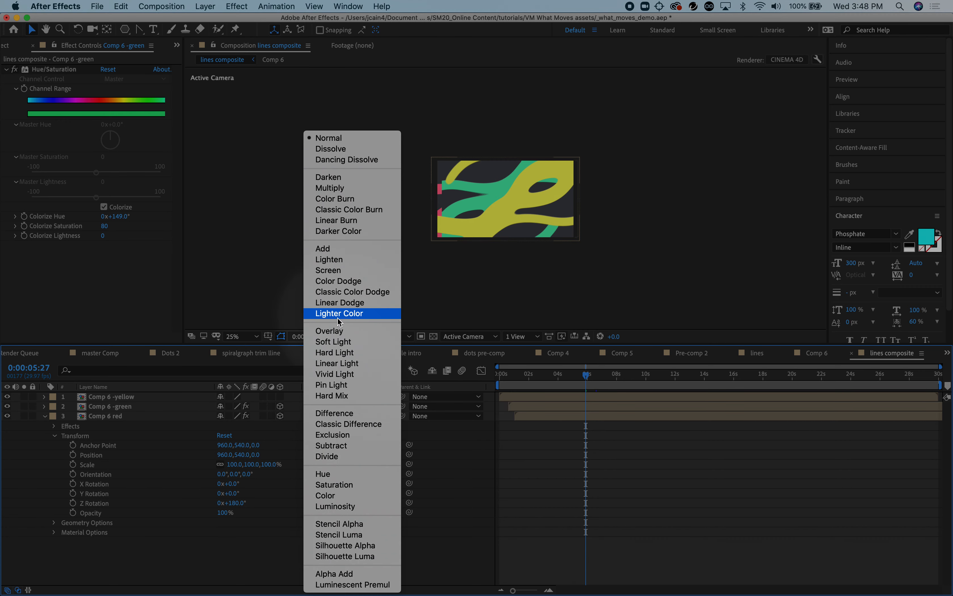
pyautogui.click(348, 182)
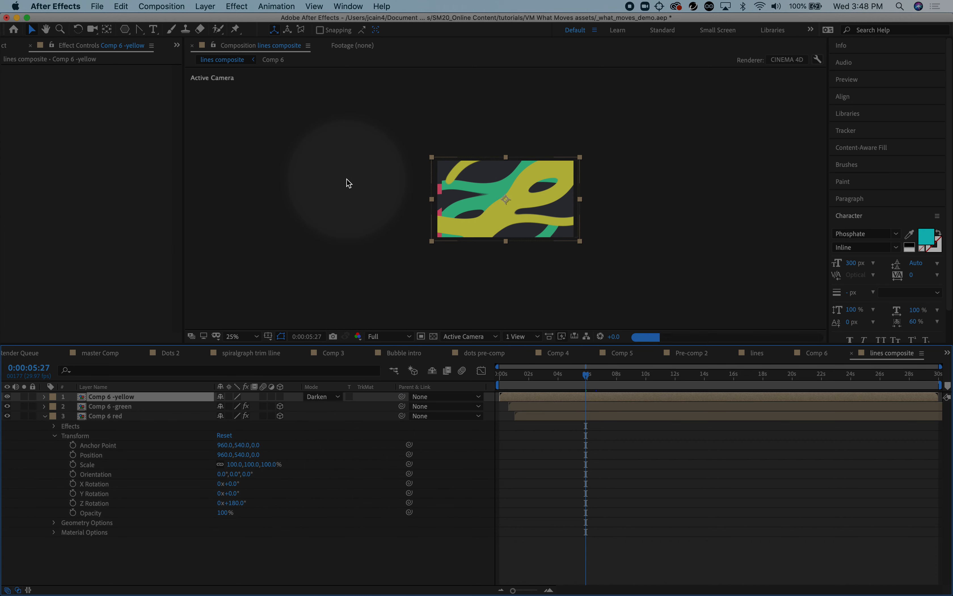
pyautogui.click(308, 411)
pyautogui.click(280, 406)
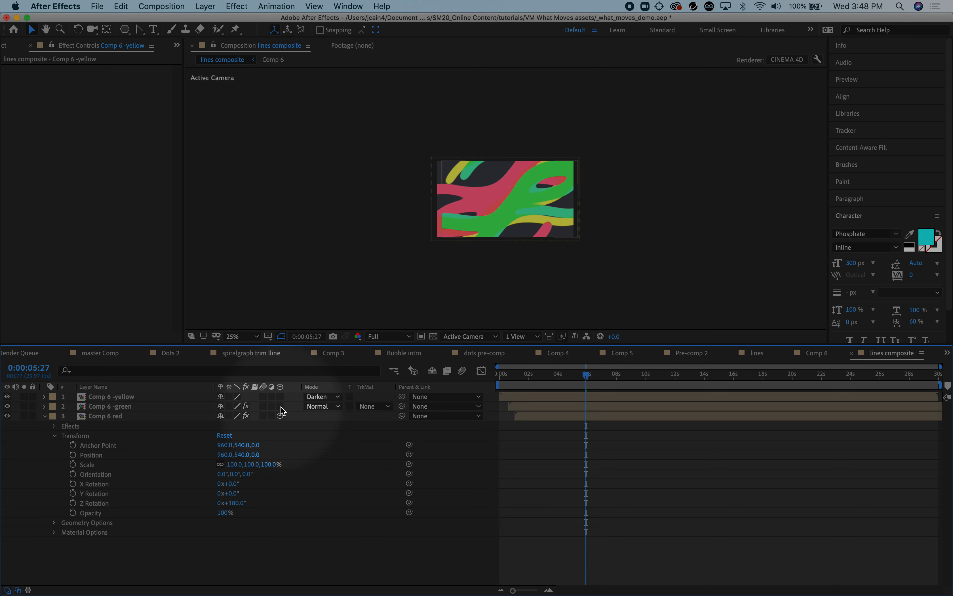
pyautogui.click(280, 406)
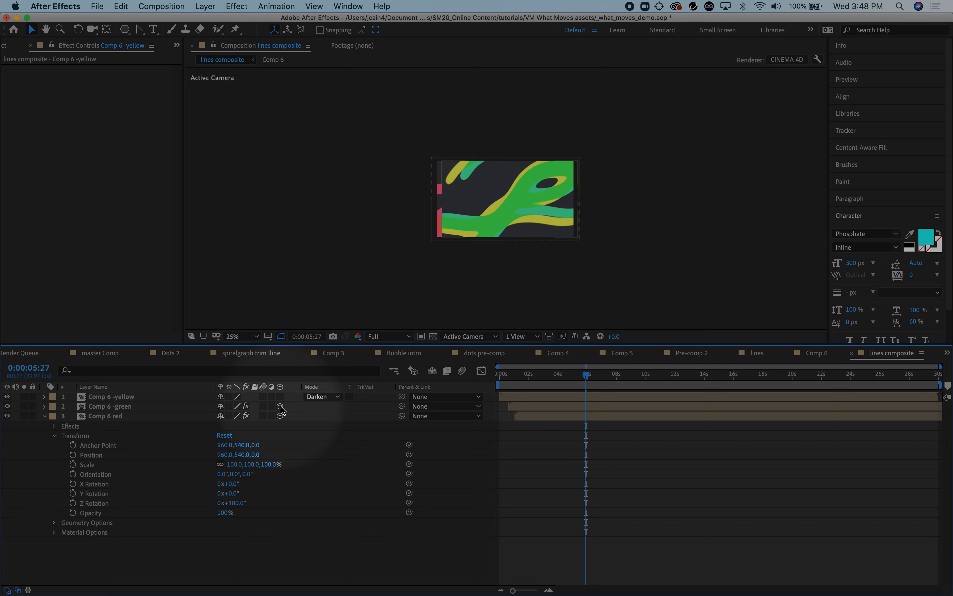
# Turn off 3D for the Comp 6 red layer and move it above the green layer
pyautogui.click(280, 416)
pyautogui.moveTo(99, 416); pyautogui.dragTo(94, 405)
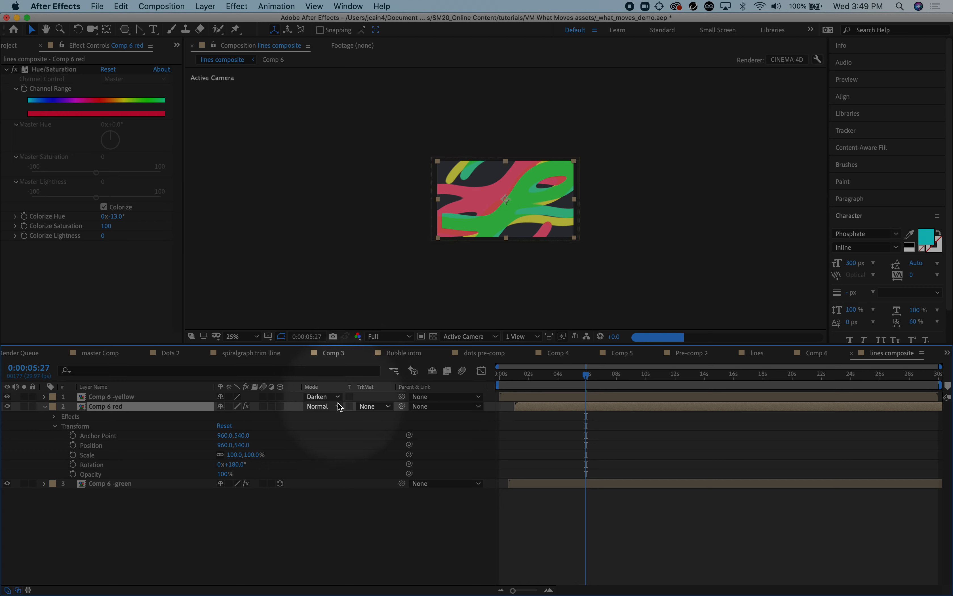
# Set the blending mode of the Comp 6 red layer to Darken
pyautogui.click(337, 404)
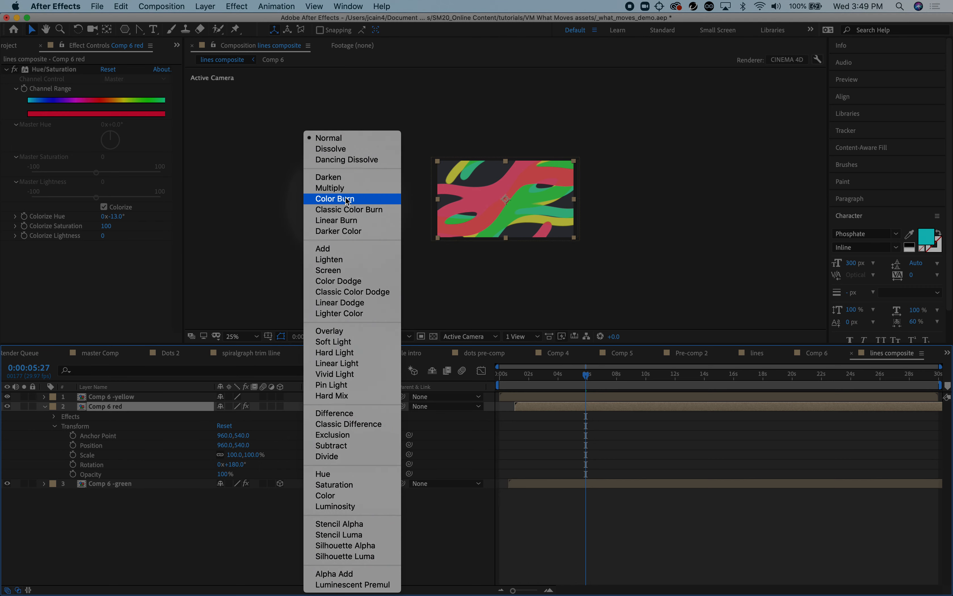
pyautogui.click(344, 177)
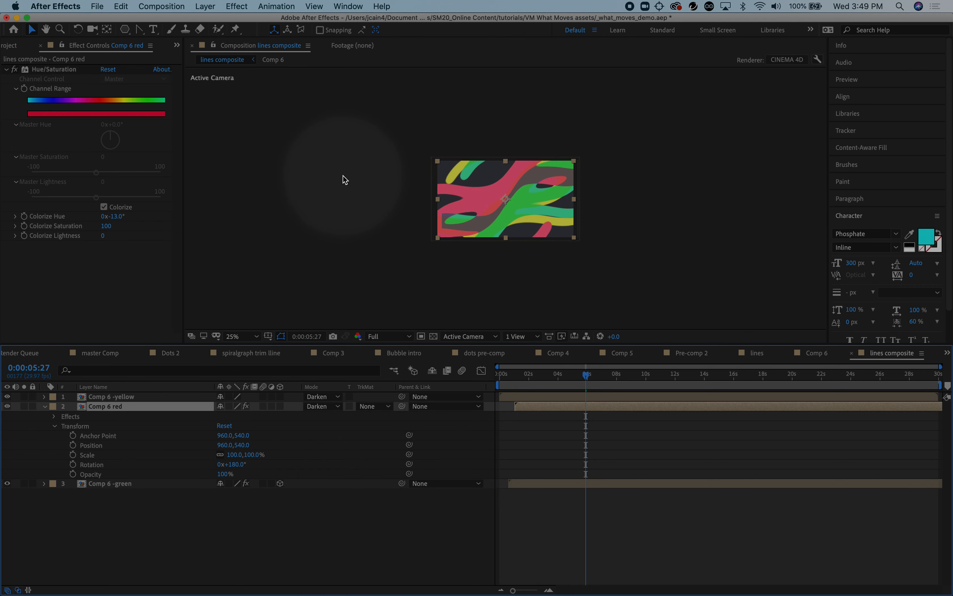
# Shift the Comp 6 red layer to start at about 2 seconds and preview the composite from the beginning
pyautogui.moveTo(586, 375); pyautogui.dragTo(494, 383)
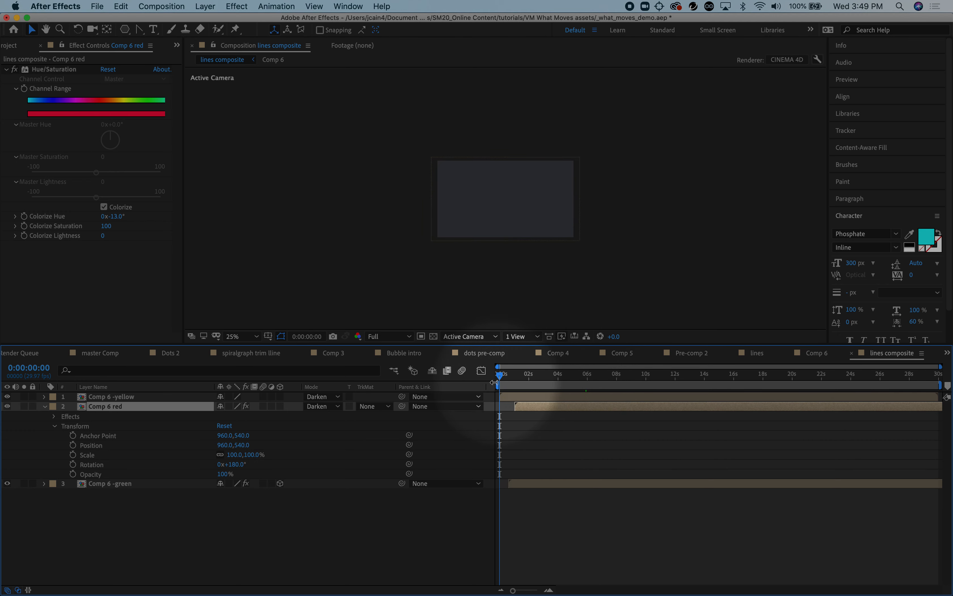
pyautogui.moveTo(535, 410); pyautogui.dragTo(551, 410)
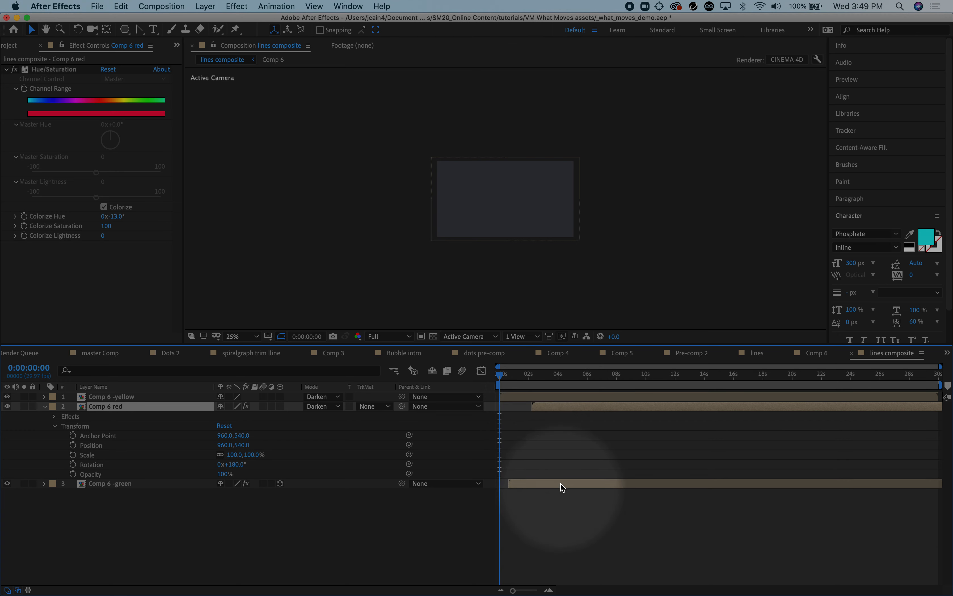
pyautogui.press('h')
pyautogui.press('space')
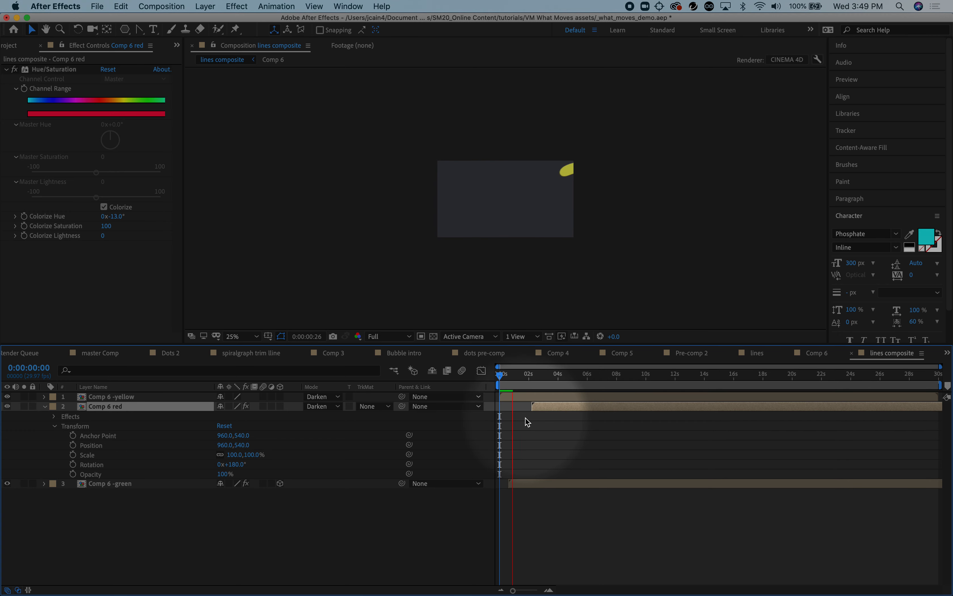